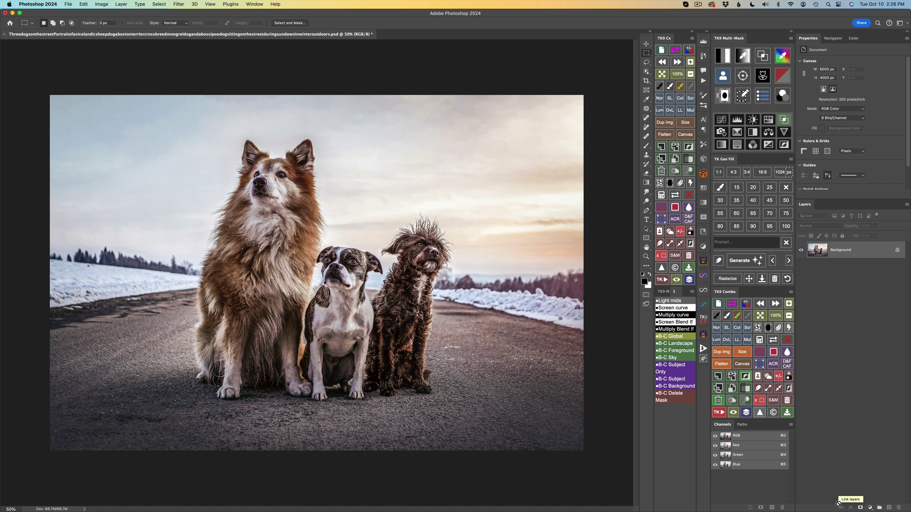
- Select the area from the photo's top-right corner down to the snowbank and generate a fill at 100% with the prompt "Trees"
click(824, 283)
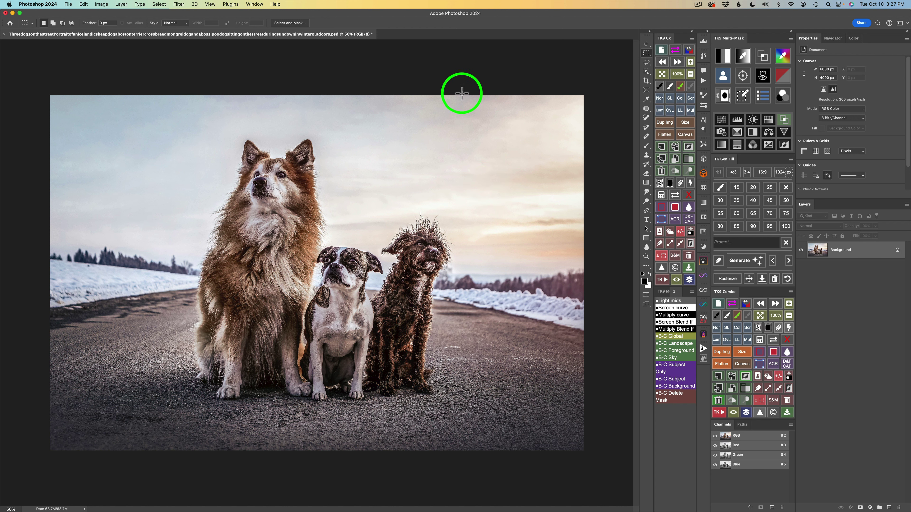
drag(461, 93, 598, 306)
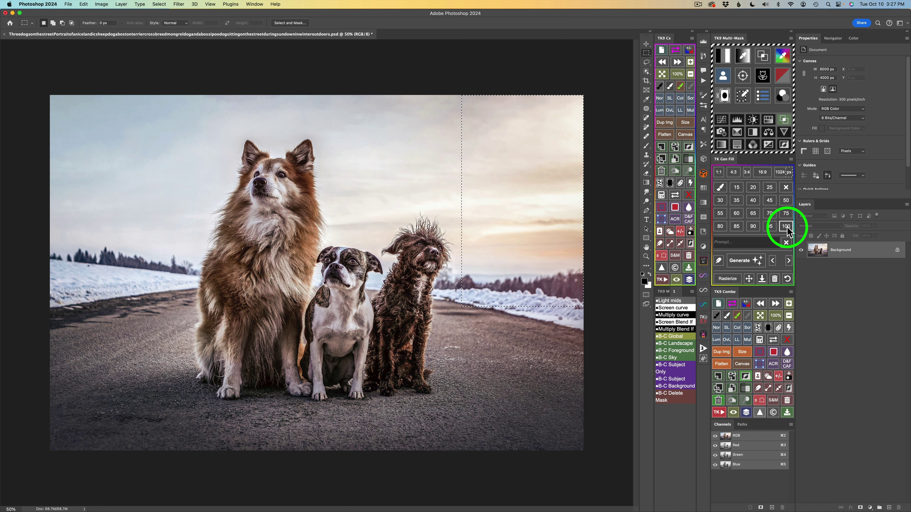
click(735, 243)
text(Trees)
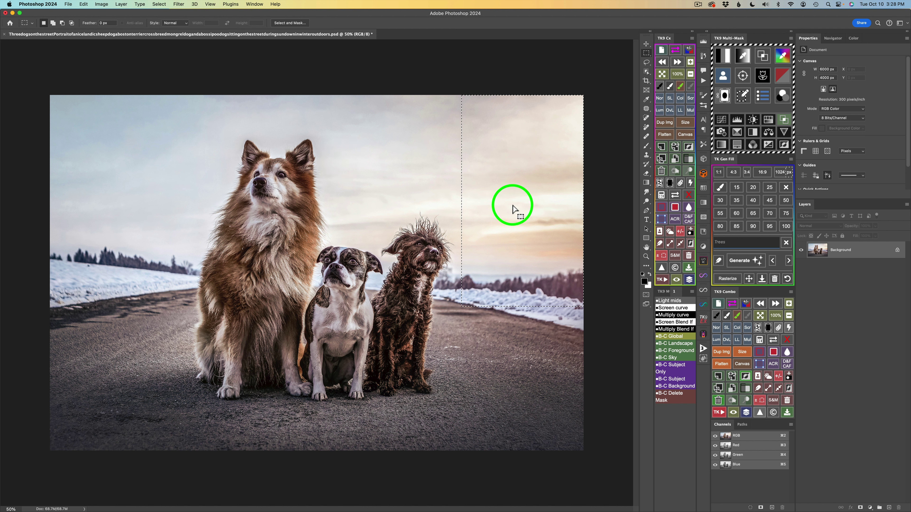
click(725, 246)
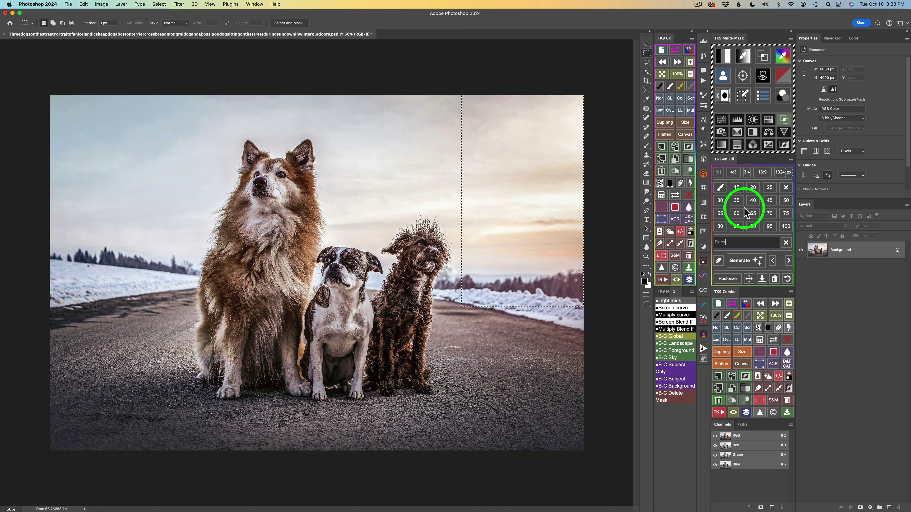
click(747, 260)
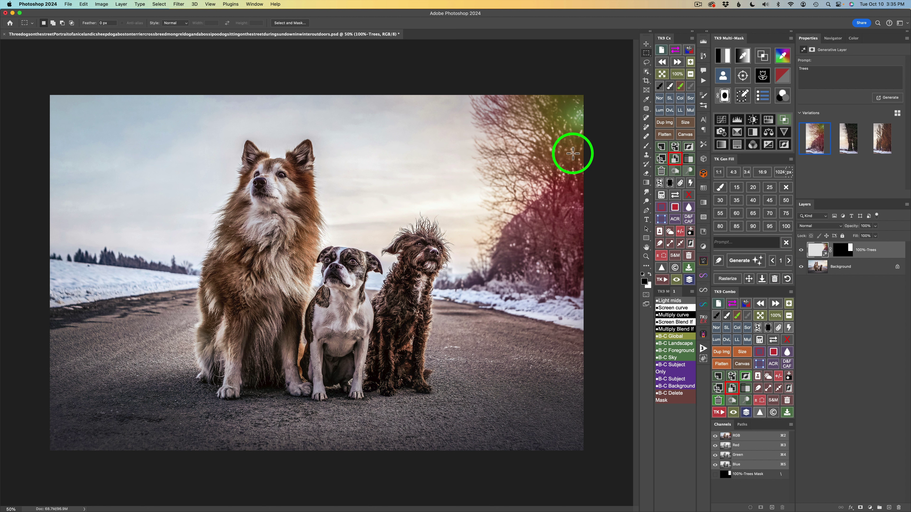
- Step through the 100% tree fill's variations and leave the third one showing
click(788, 261)
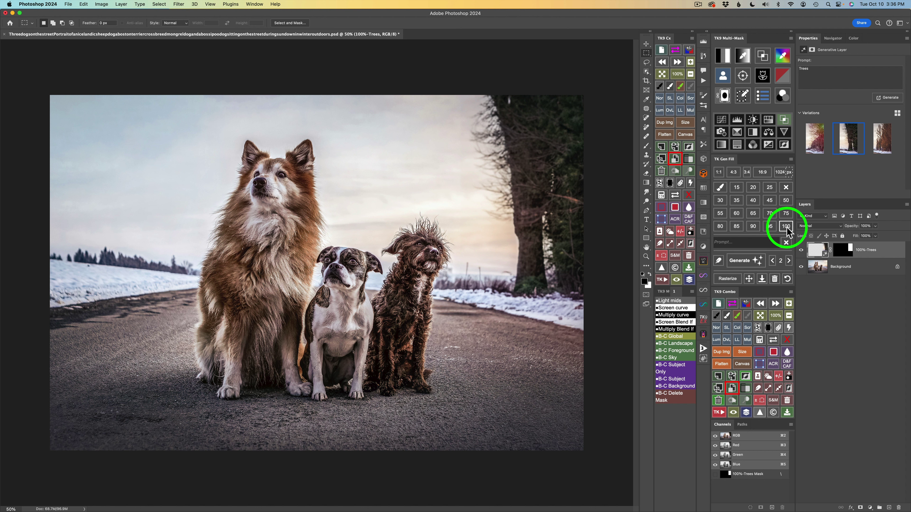
click(789, 261)
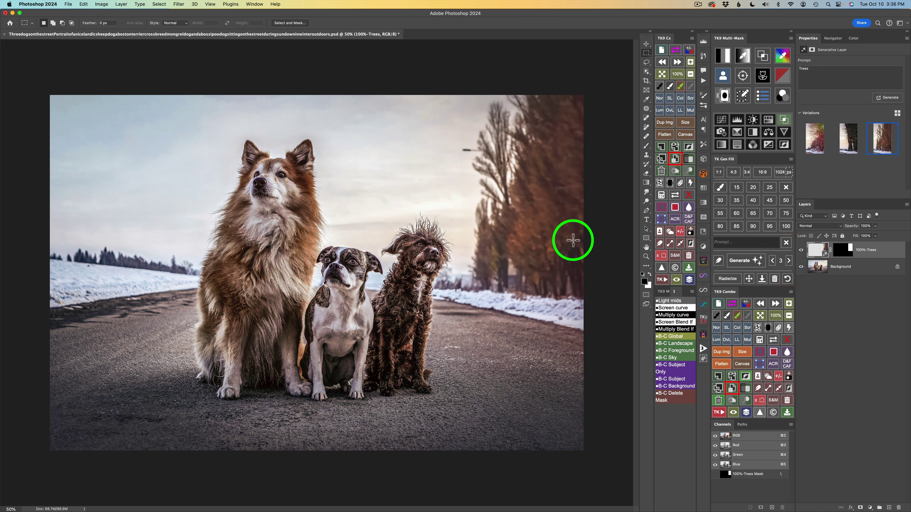
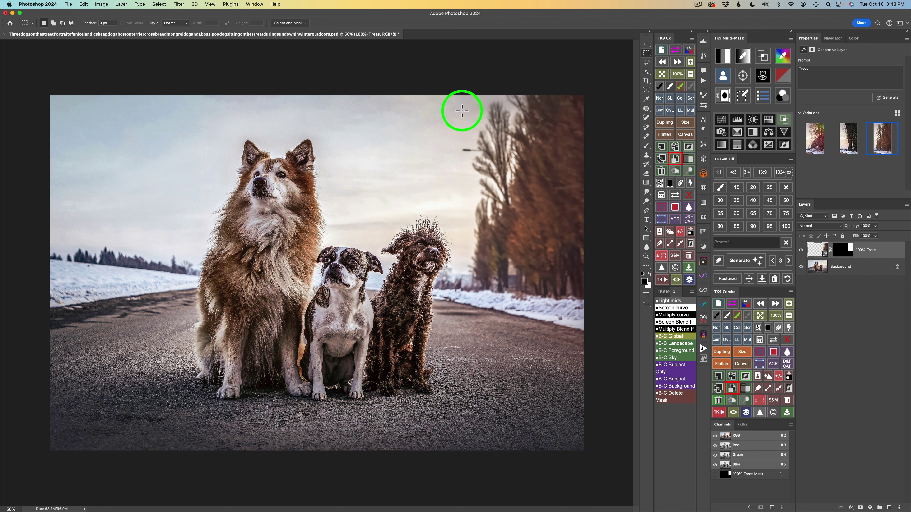
click(159, 5)
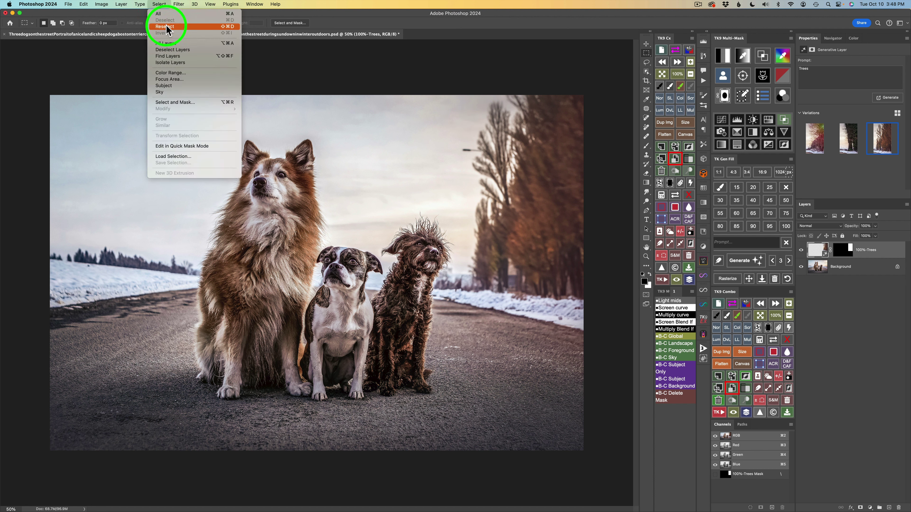
click(375, 66)
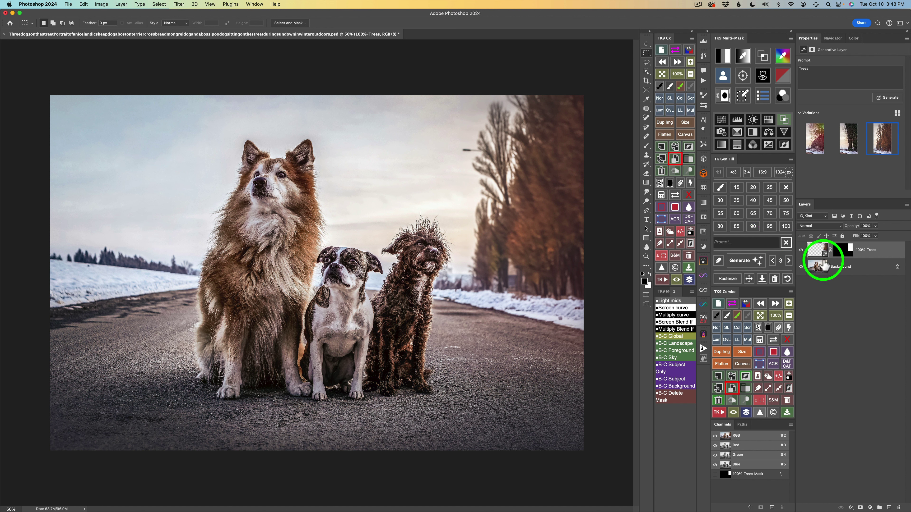
drag(848, 246, 850, 248)
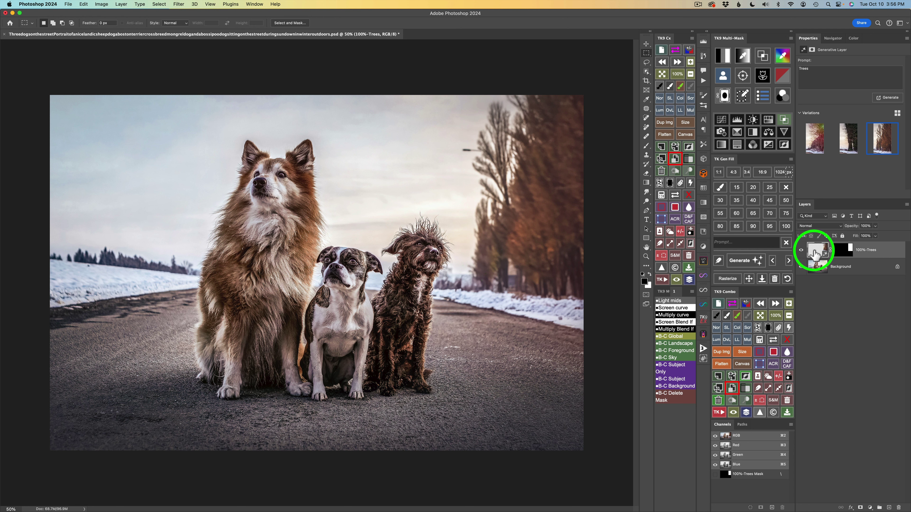
- With the 100% trees layer hidden, generate a 65% fill of "trees" in an upper-right selection of about 1345 × 2391 px
click(801, 251)
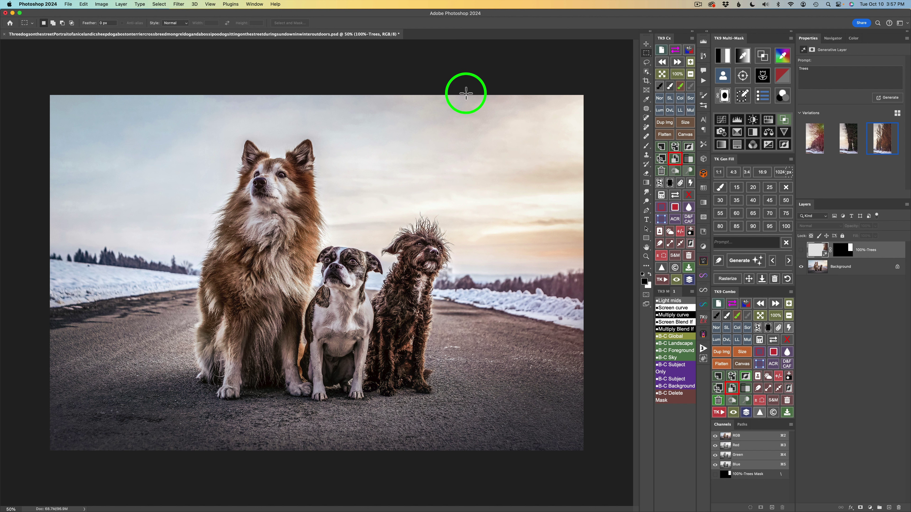
drag(464, 95, 587, 308)
click(754, 213)
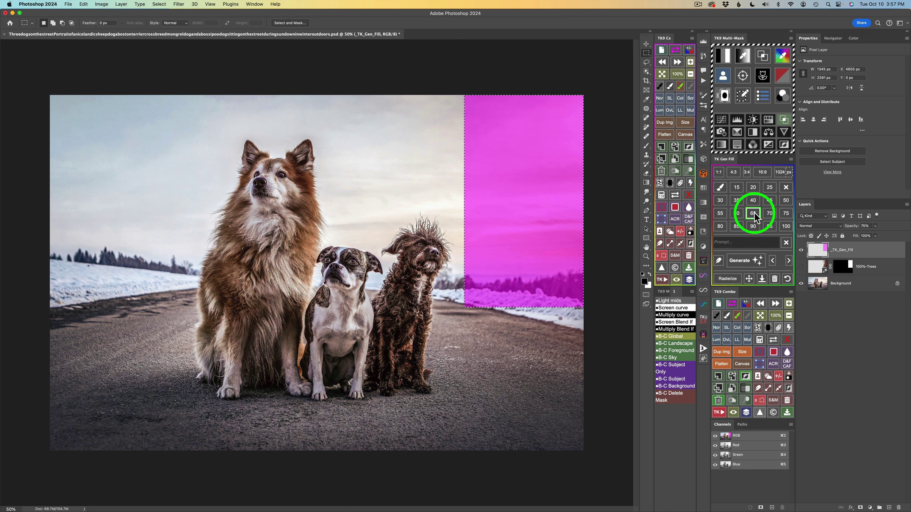
click(725, 243)
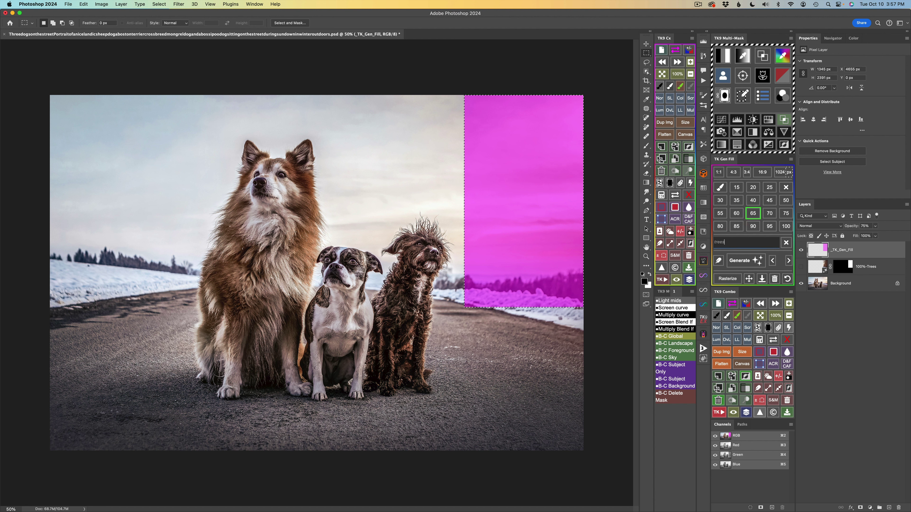
text(trees)
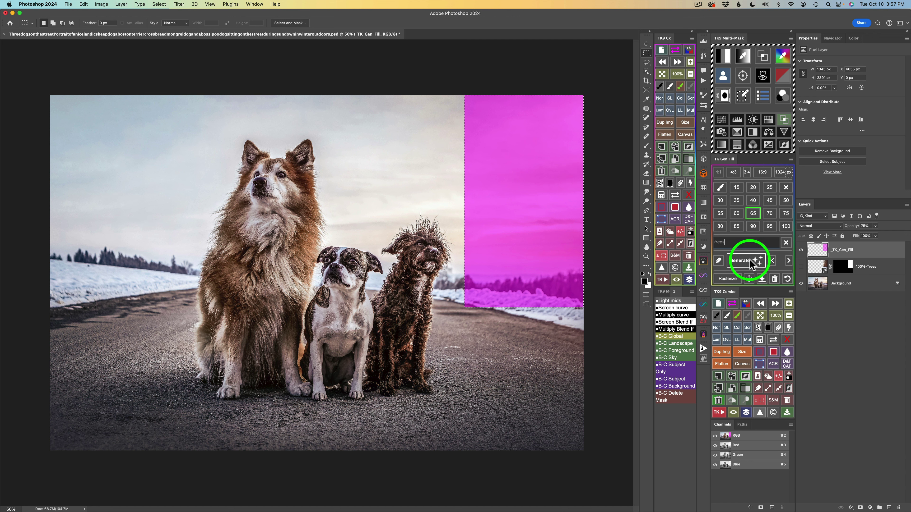
click(749, 261)
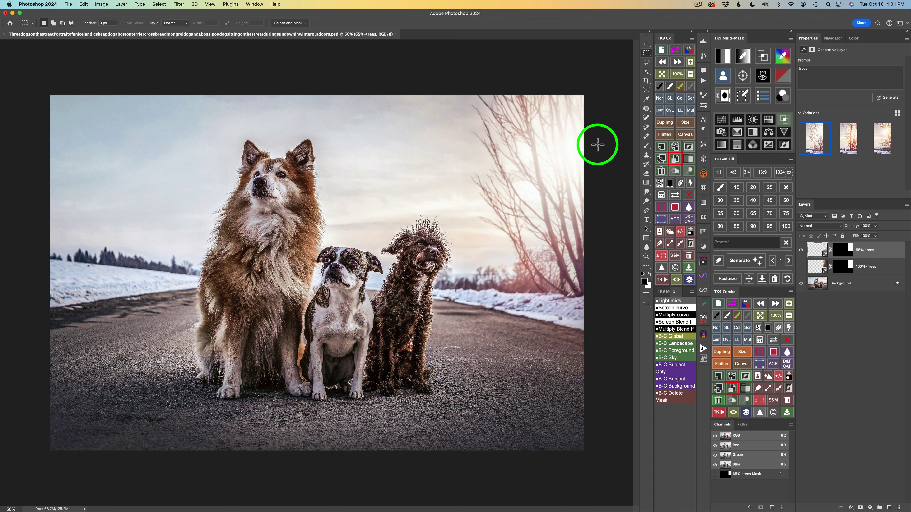
- Compare the 65% tree fill with the original photo and review its three variations
click(801, 251)
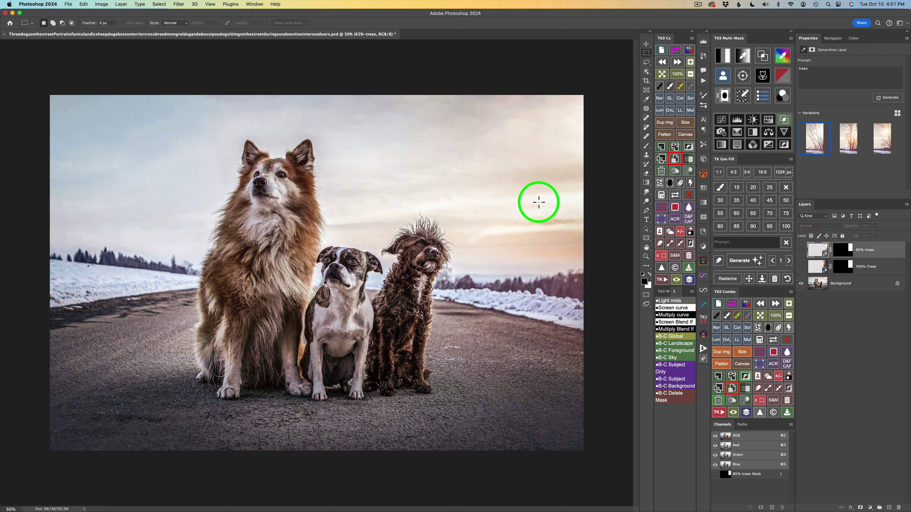
click(801, 250)
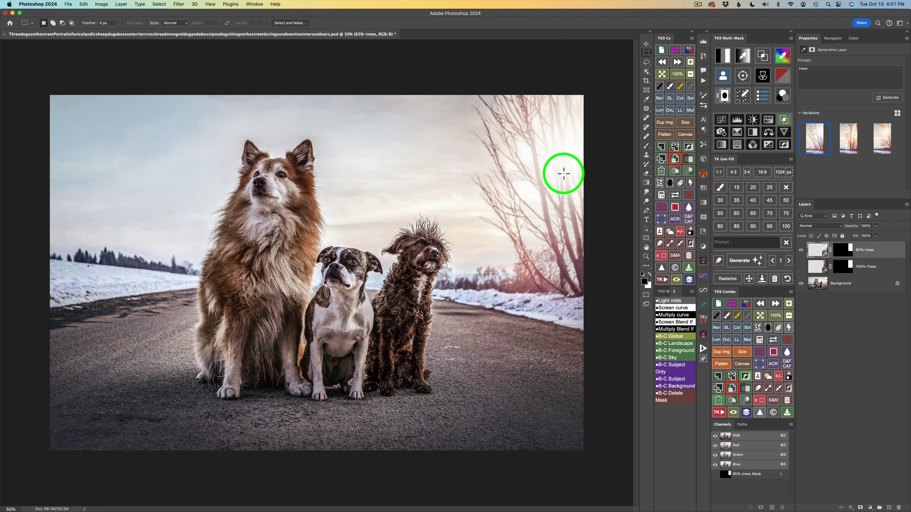
click(789, 261)
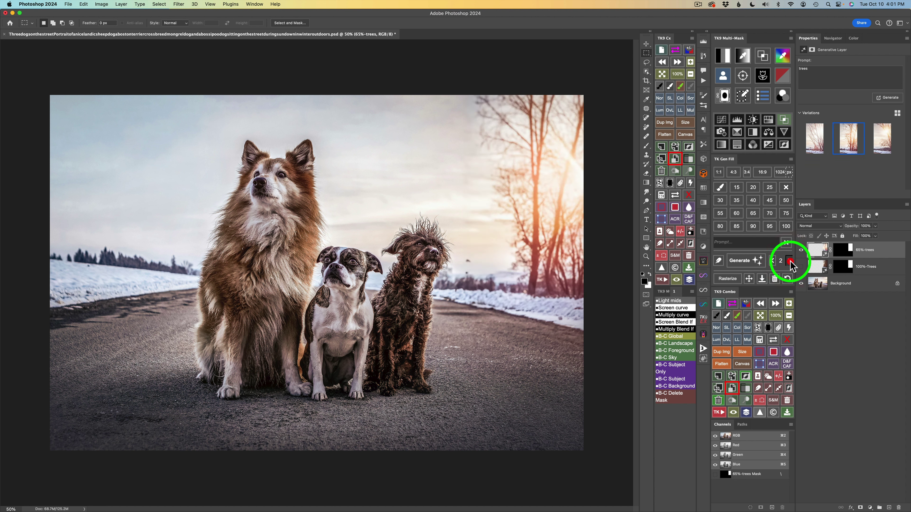
click(790, 261)
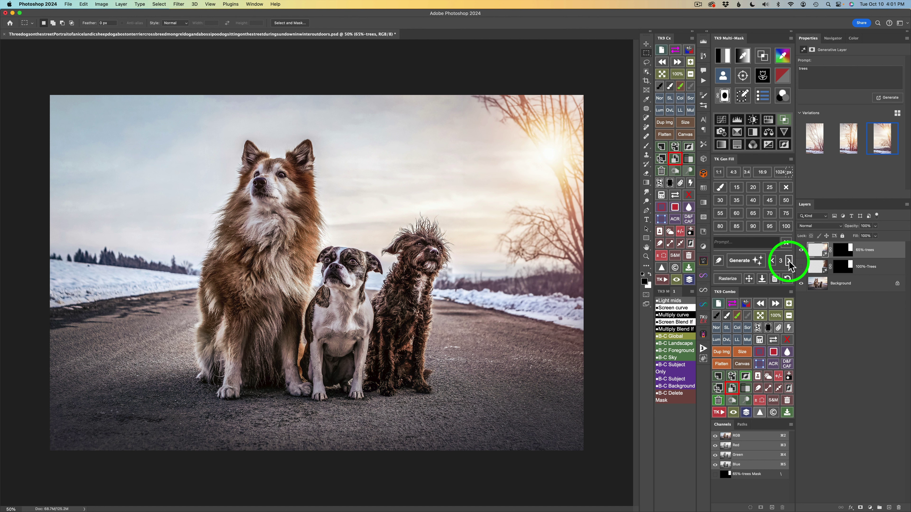
click(789, 261)
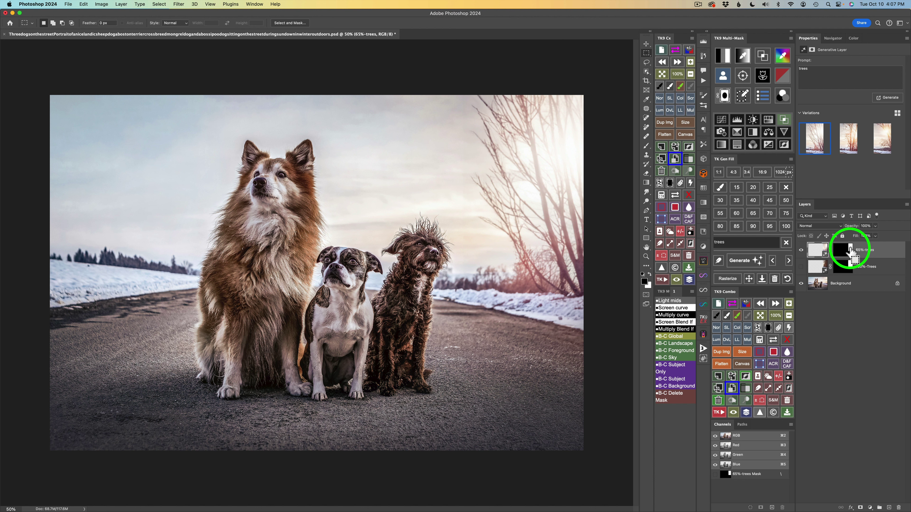
- Reuse the 65% trees layer's mask as the selection, hide that layer, and generate a 75% fill with the existing "trees" prompt
super+click(850, 251)
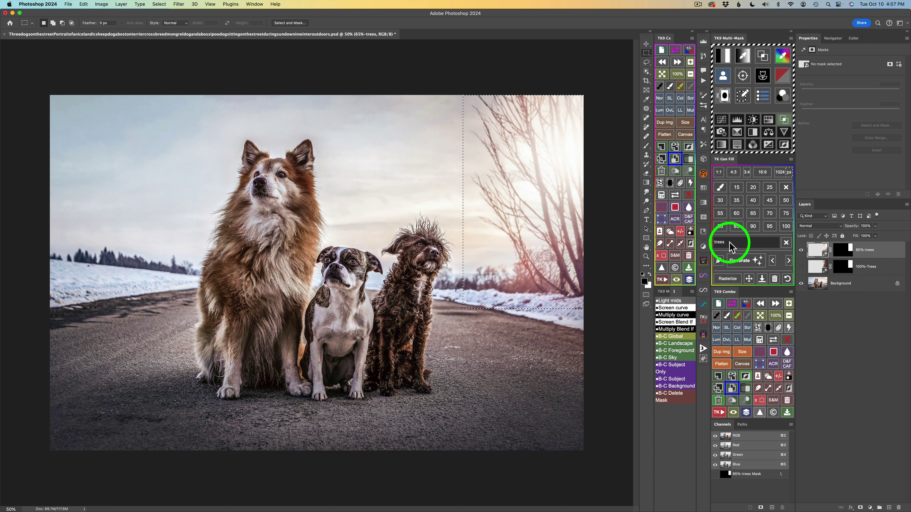
click(802, 251)
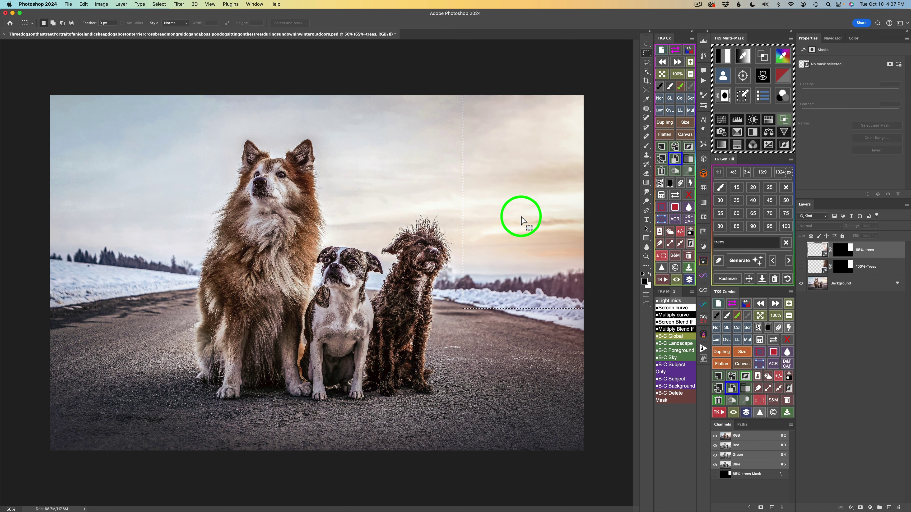
click(801, 250)
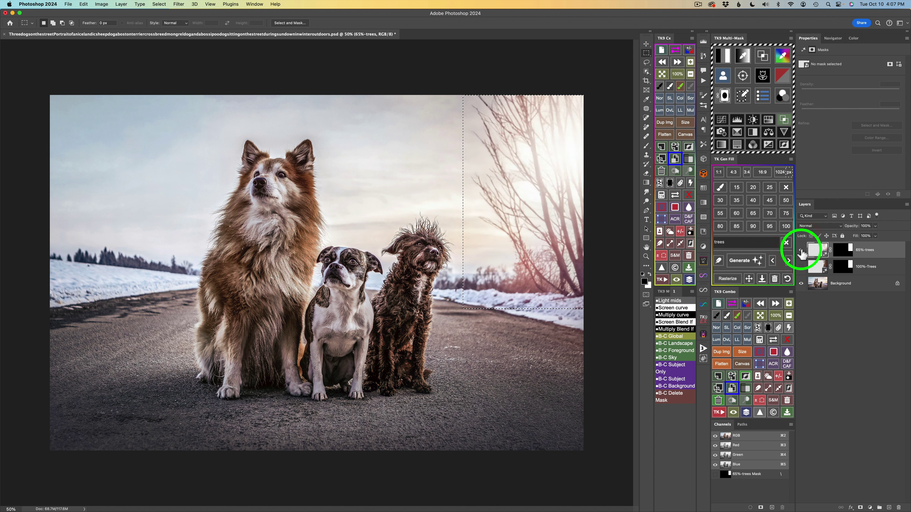
click(802, 251)
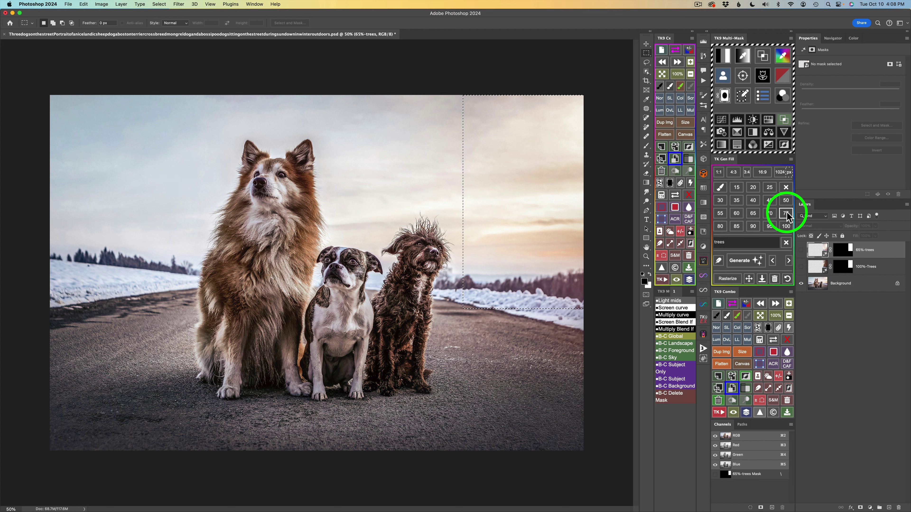
click(786, 214)
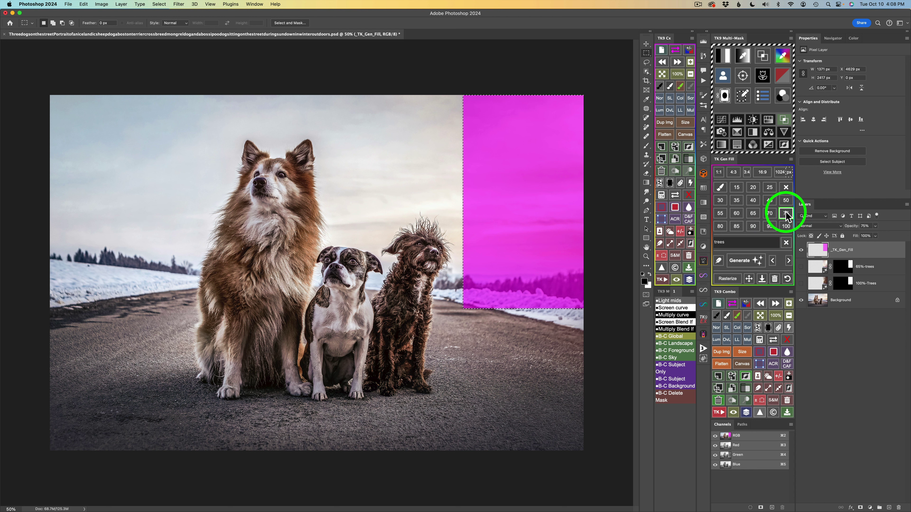
click(745, 262)
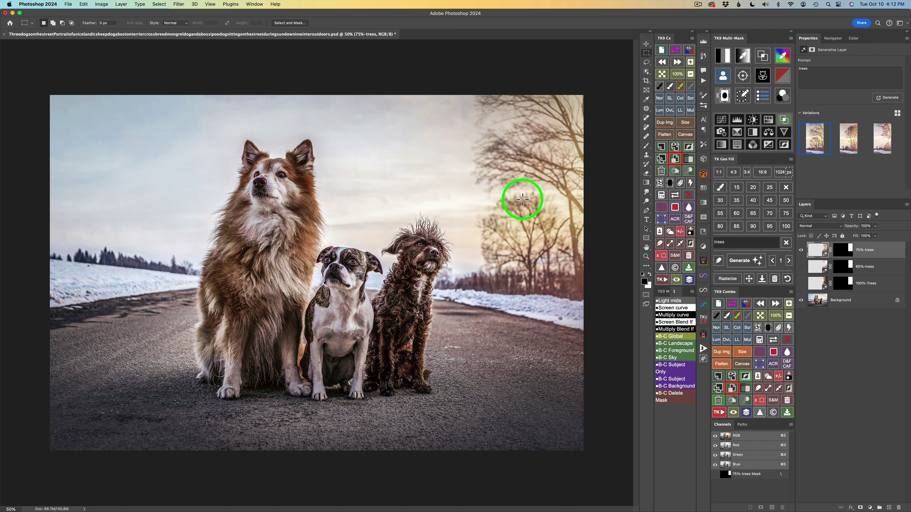
- Review the 75% tree fill's second and third variations and return to the first one
click(788, 261)
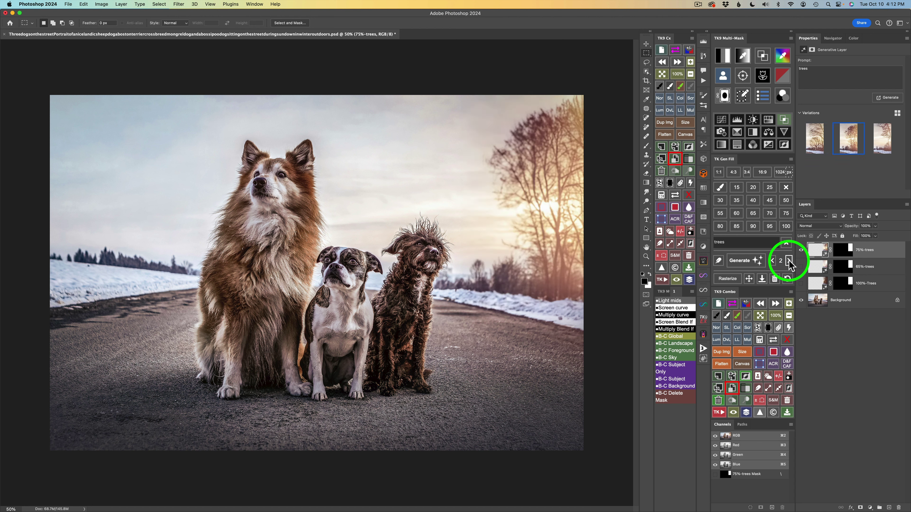
click(789, 261)
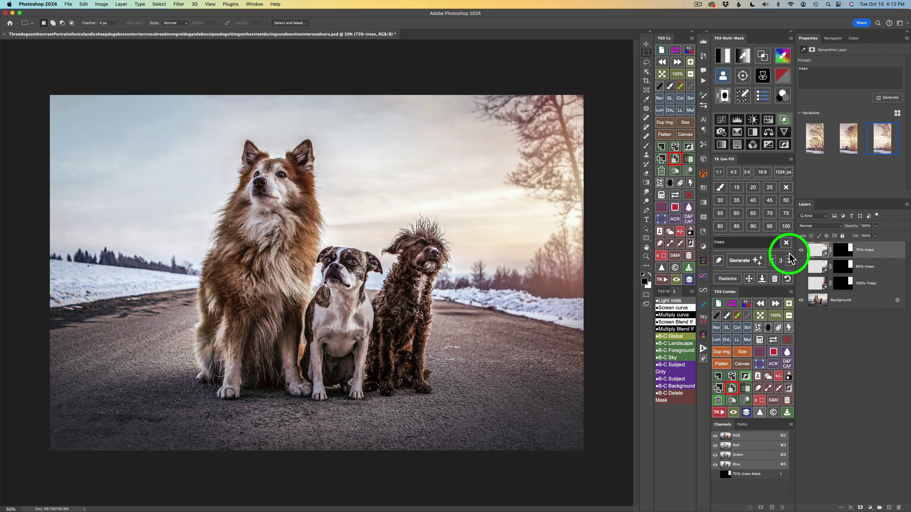
click(772, 262)
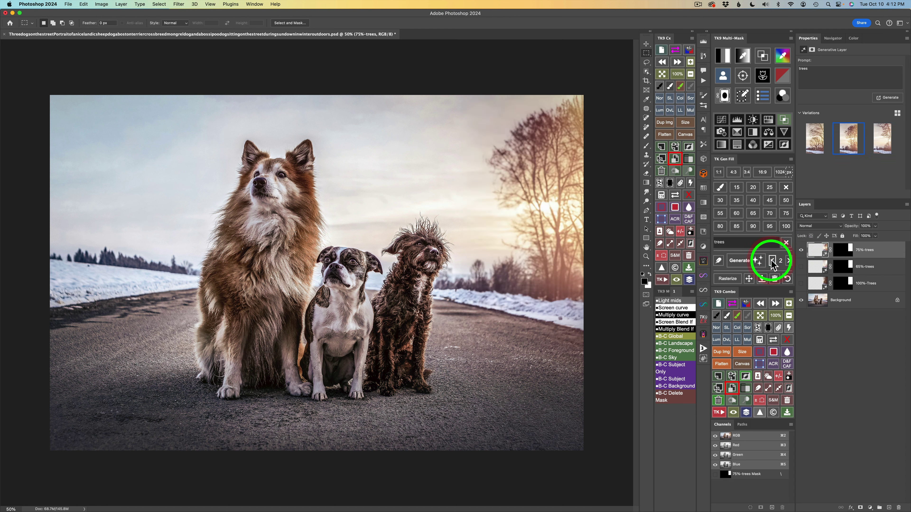
click(772, 262)
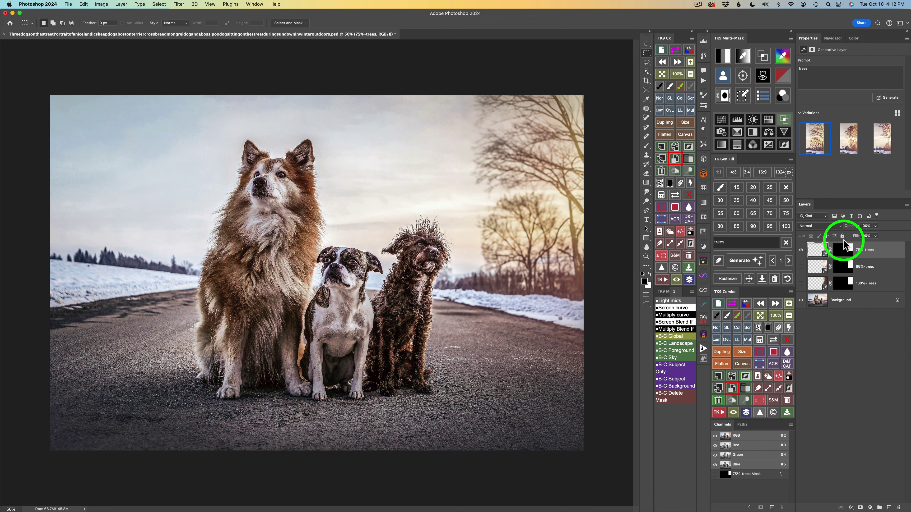
- Compare the 75%, 65% and 100% tree layers by switching their visibility, finishing with all three layers visible
click(801, 250)
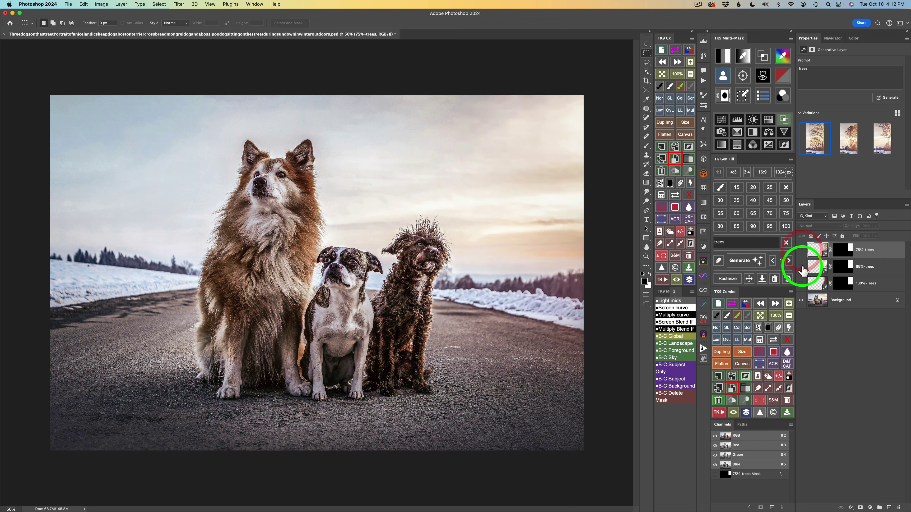
click(801, 268)
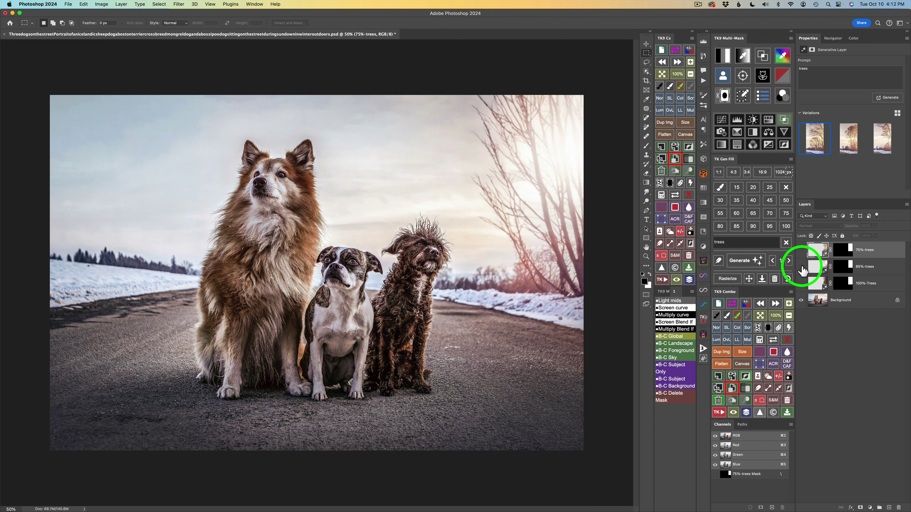
click(802, 268)
click(802, 284)
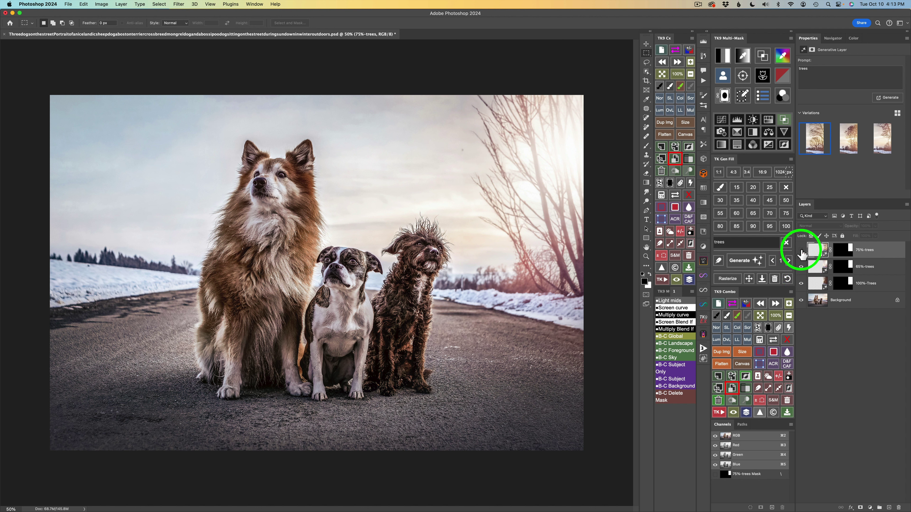
click(801, 250)
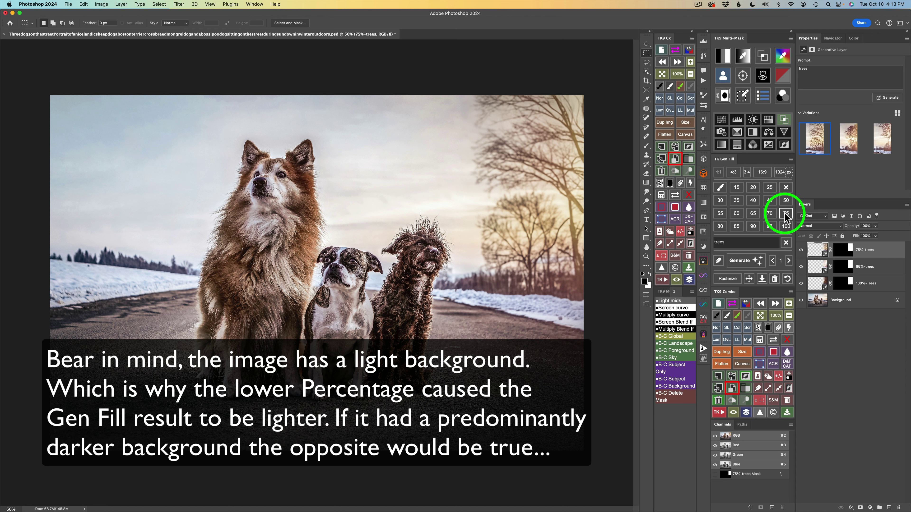
- Generate a 100% "trees" fill in a rectangle over the snowy hillside beside the large dog, and browse to its third variation
click(802, 251)
click(801, 250)
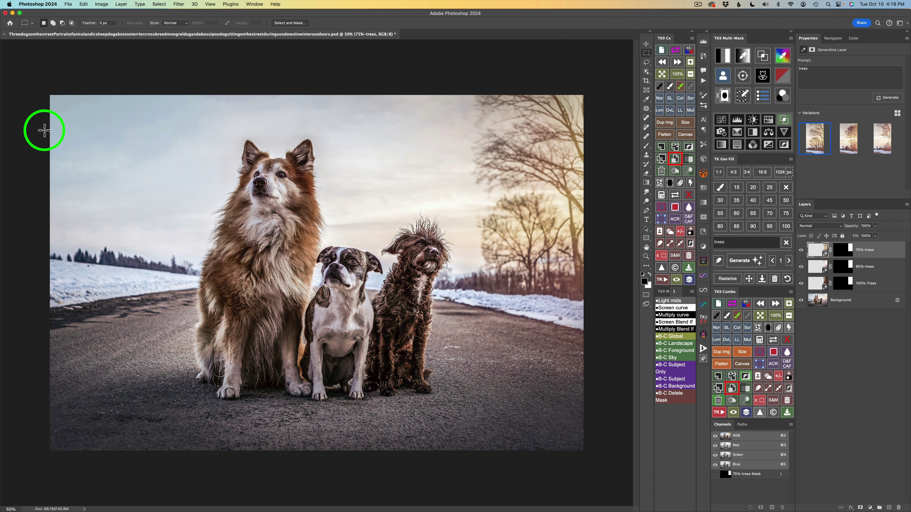
drag(42, 131, 194, 288)
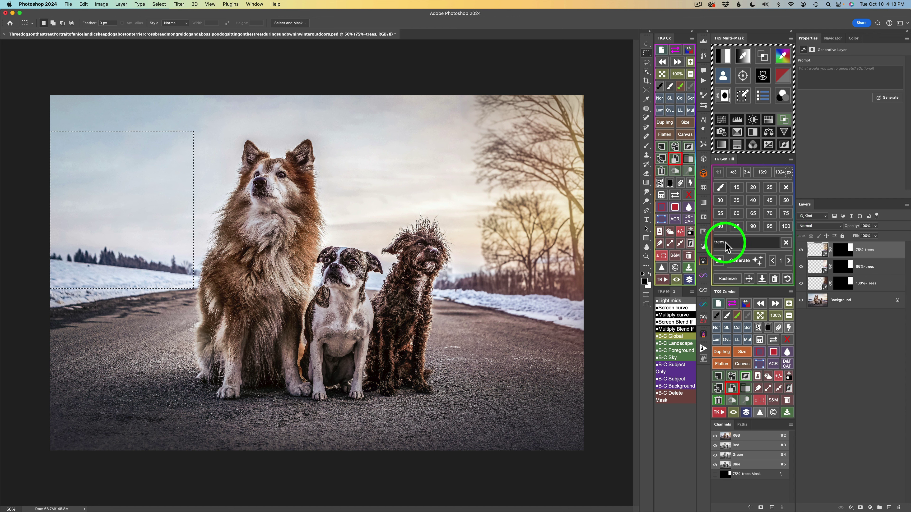
click(748, 261)
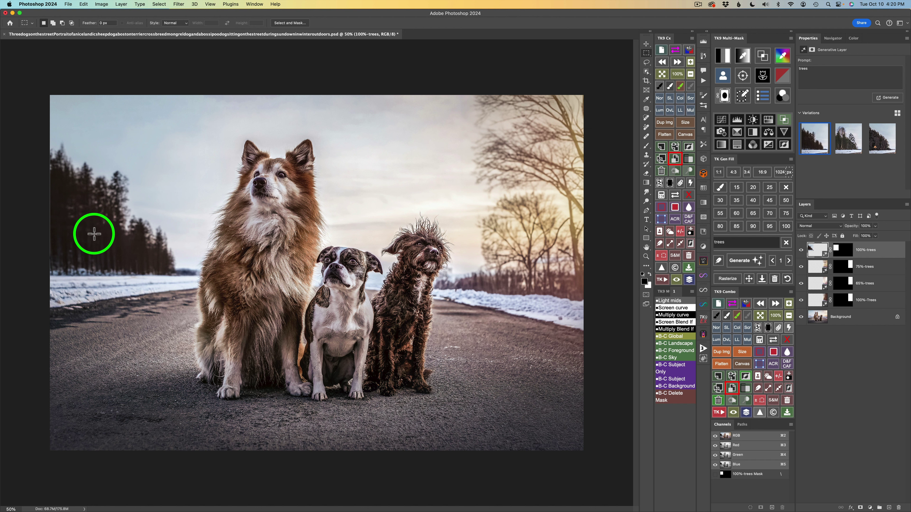
click(789, 261)
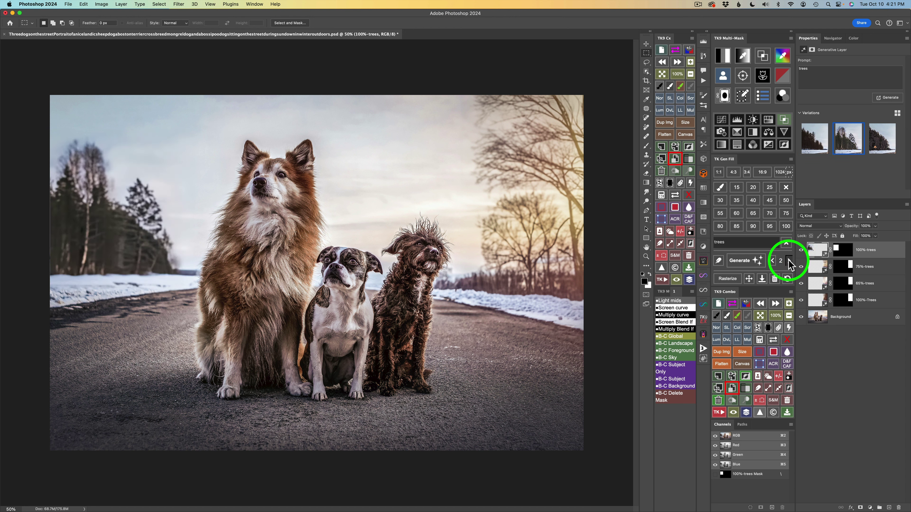
click(789, 260)
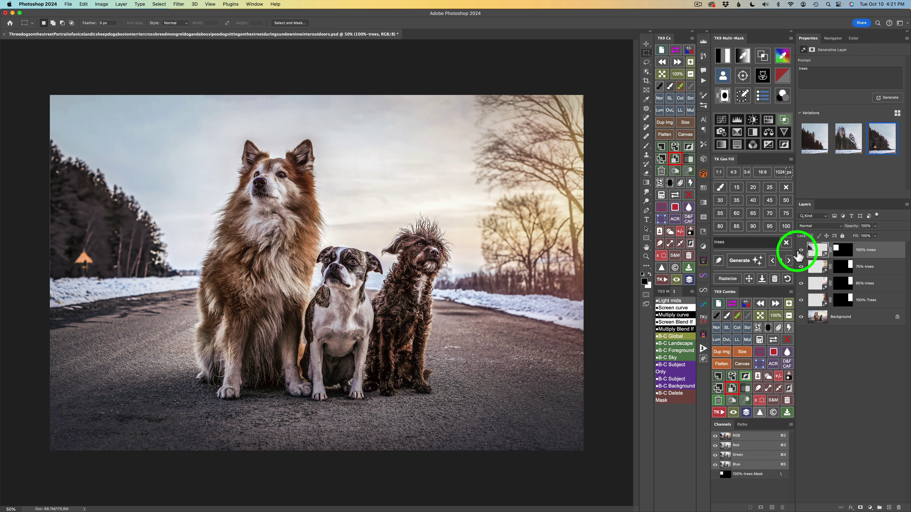
- Reuse the hillside 100% trees layer's mask as the selection, hide that layer, and generate a 75% fill with the existing "trees" prompt
drag(841, 253, 836, 252)
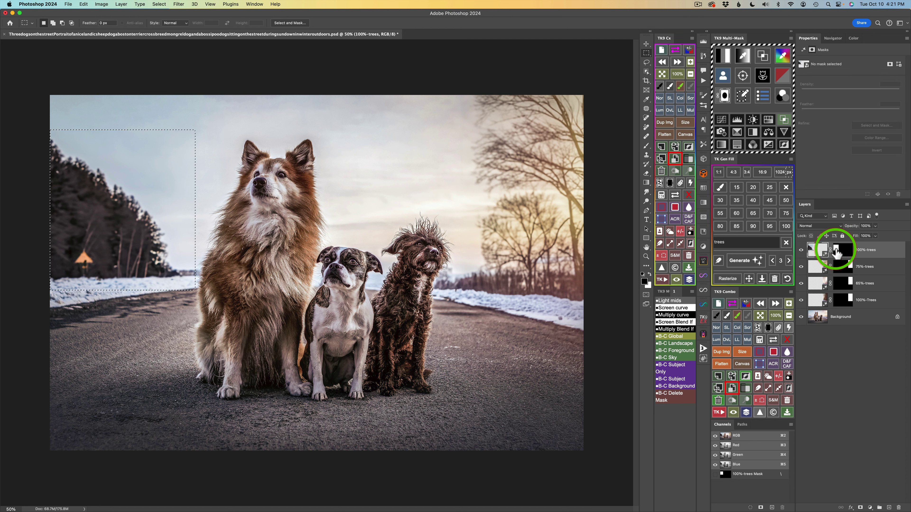
click(159, 5)
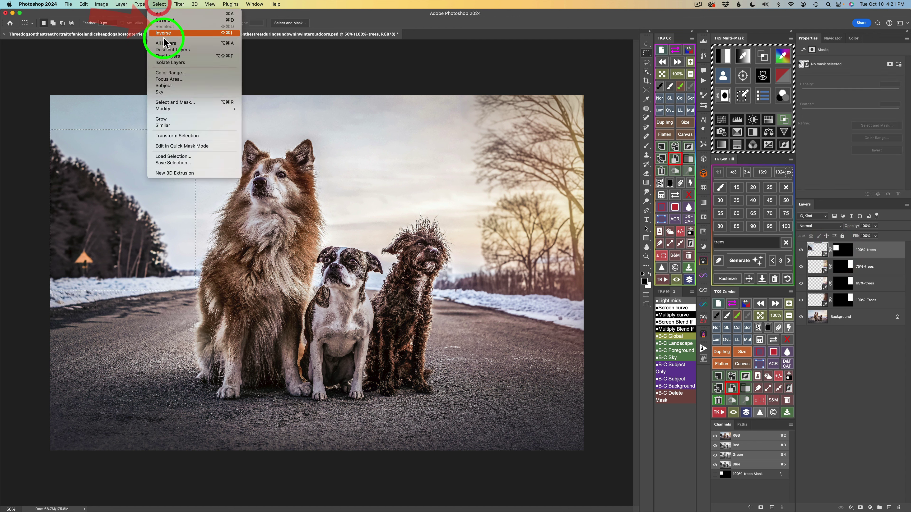
click(308, 64)
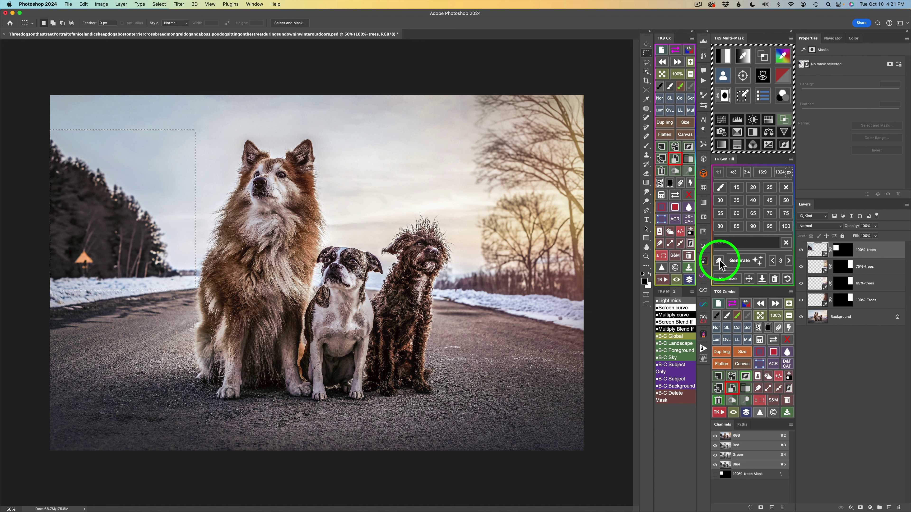
click(802, 253)
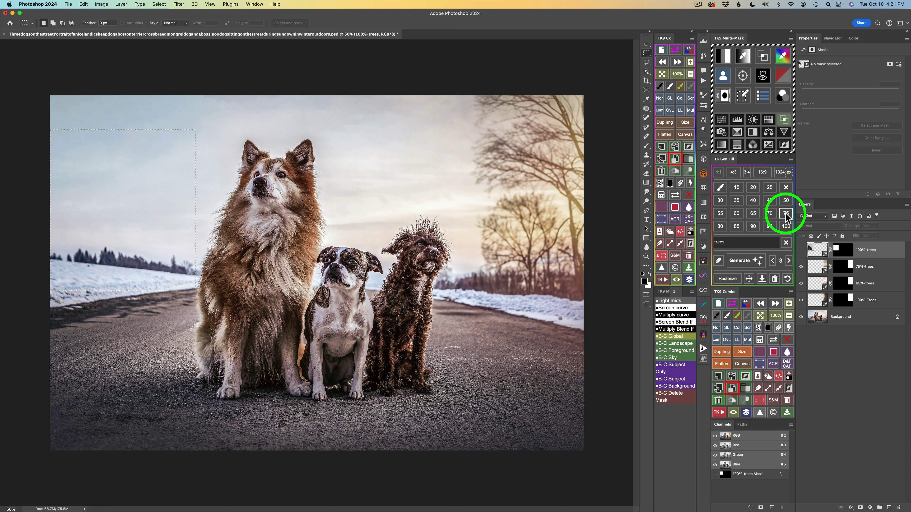
click(785, 214)
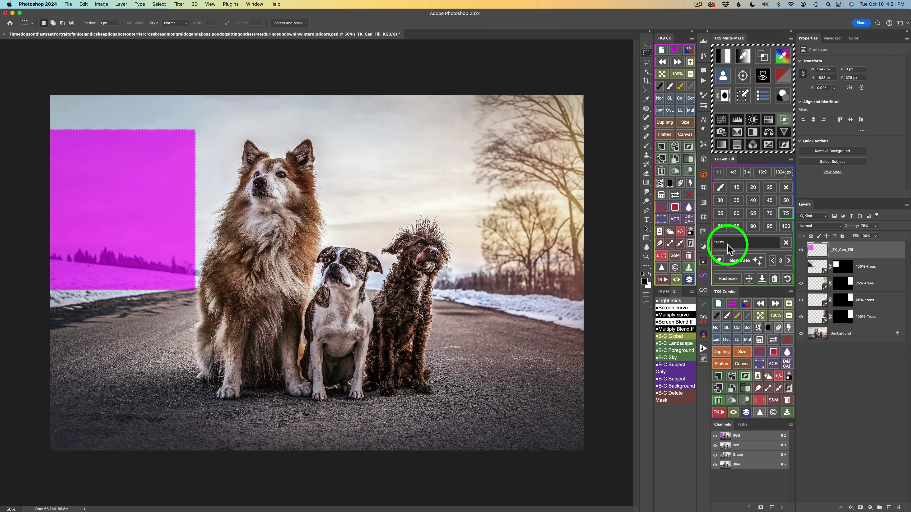
click(750, 263)
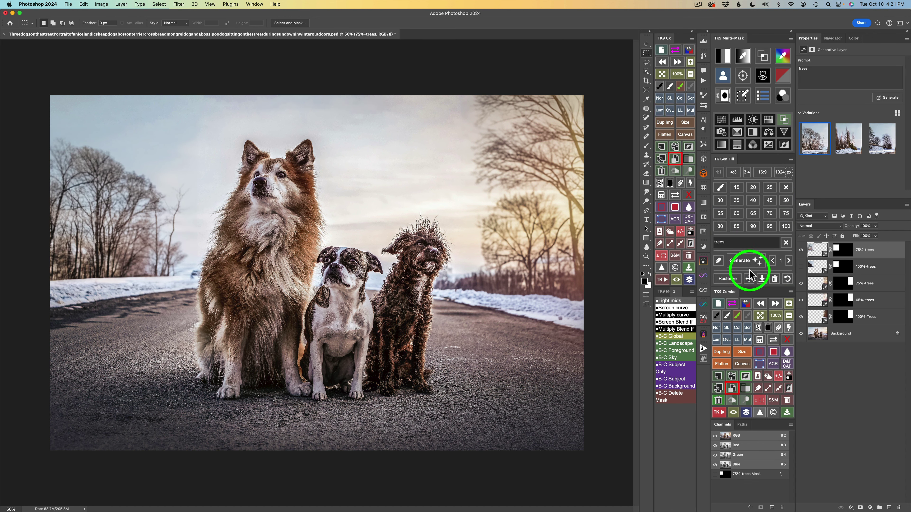
- Review the second and third variations of the hillside 75% tree fill and return to the first one
click(788, 260)
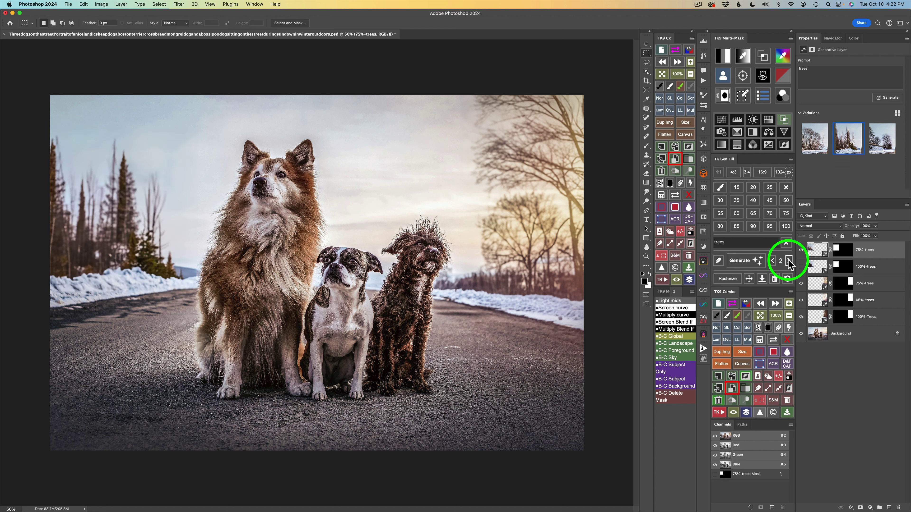
click(788, 260)
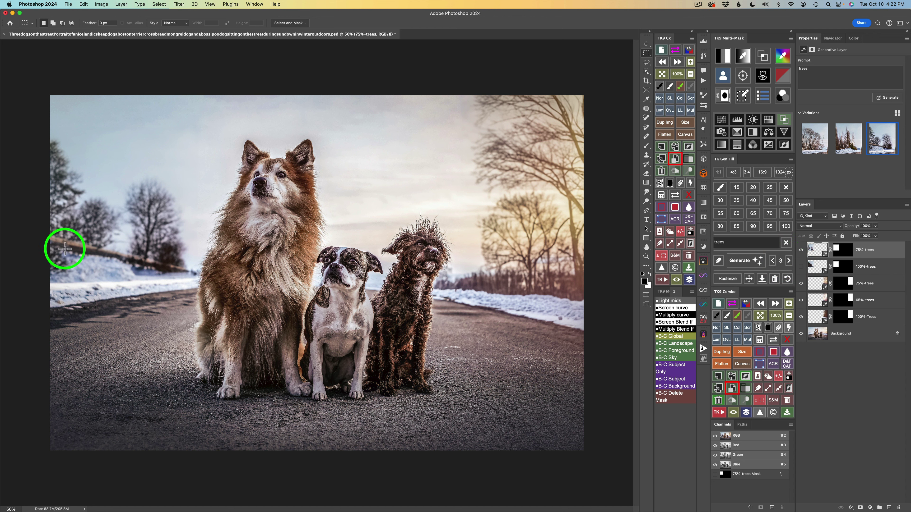
click(789, 260)
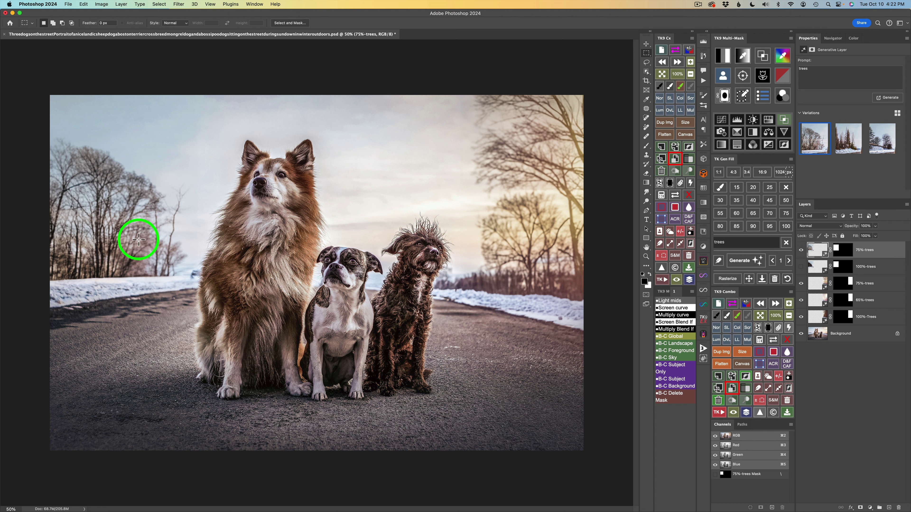
- Hide the hillside 75% trees layer and generate a 65% "trees" fill from the same mask area, choosing its third variation
click(801, 250)
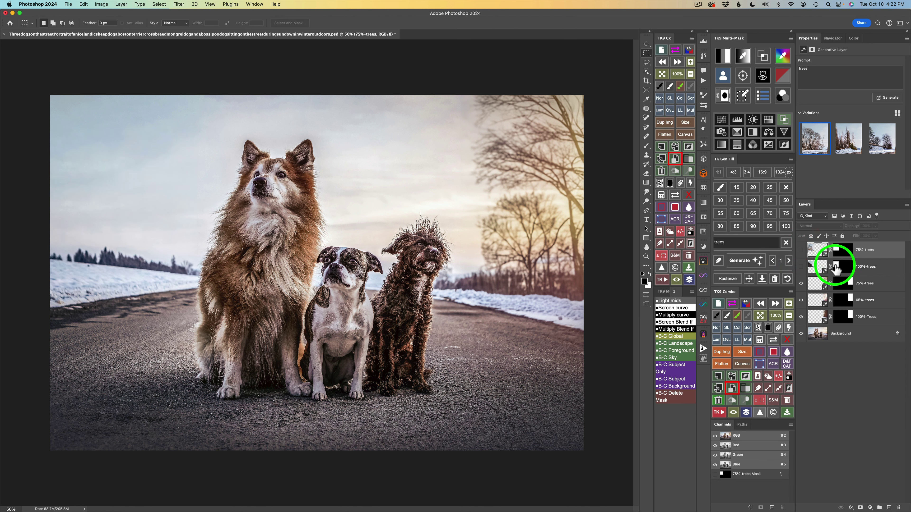
super+click(829, 267)
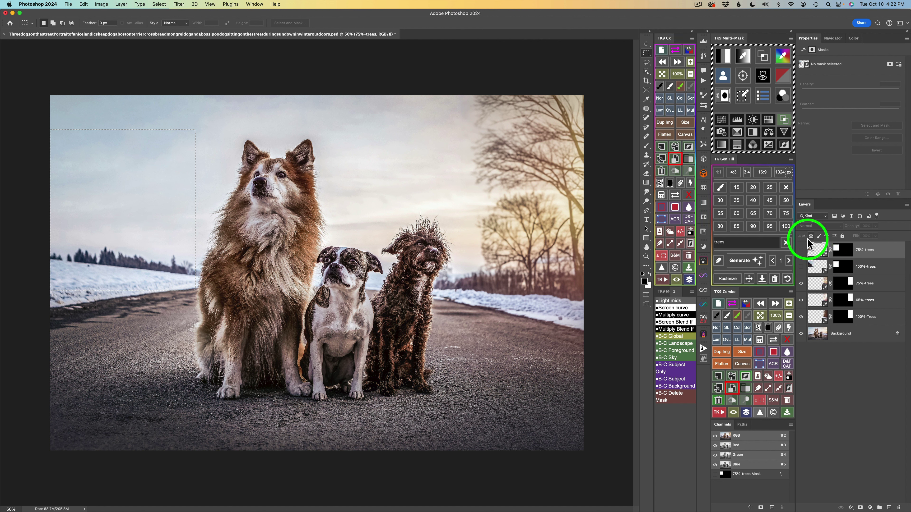
click(754, 213)
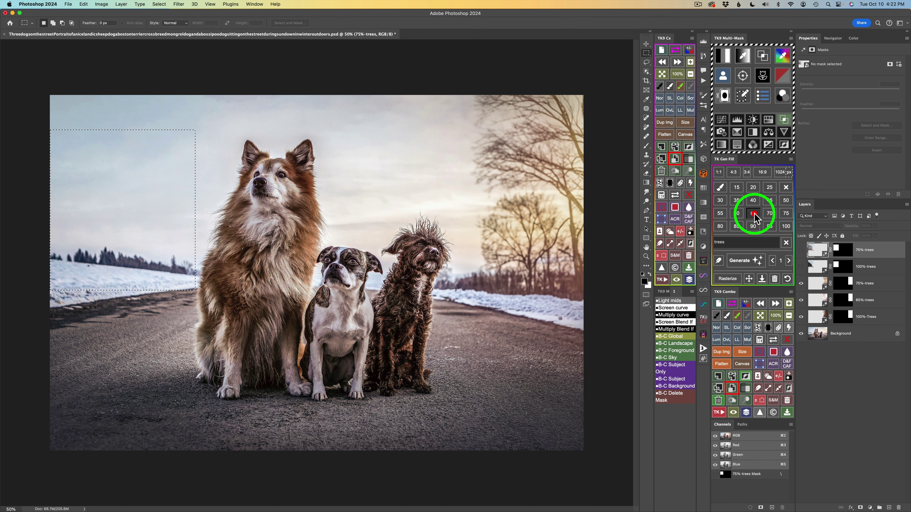
click(749, 260)
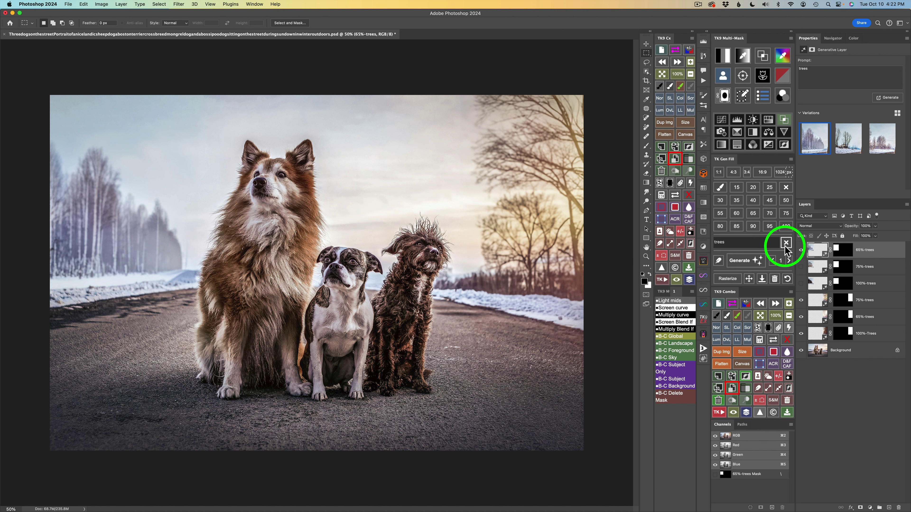
click(789, 261)
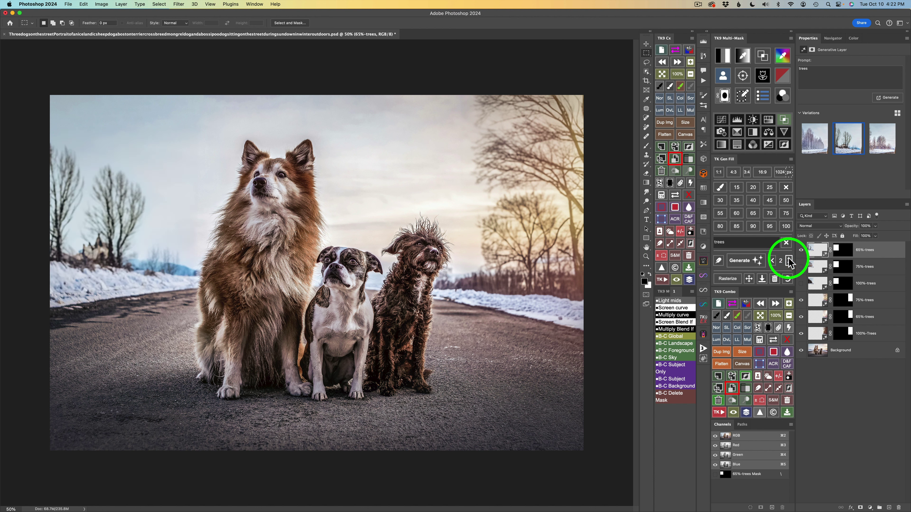
click(789, 261)
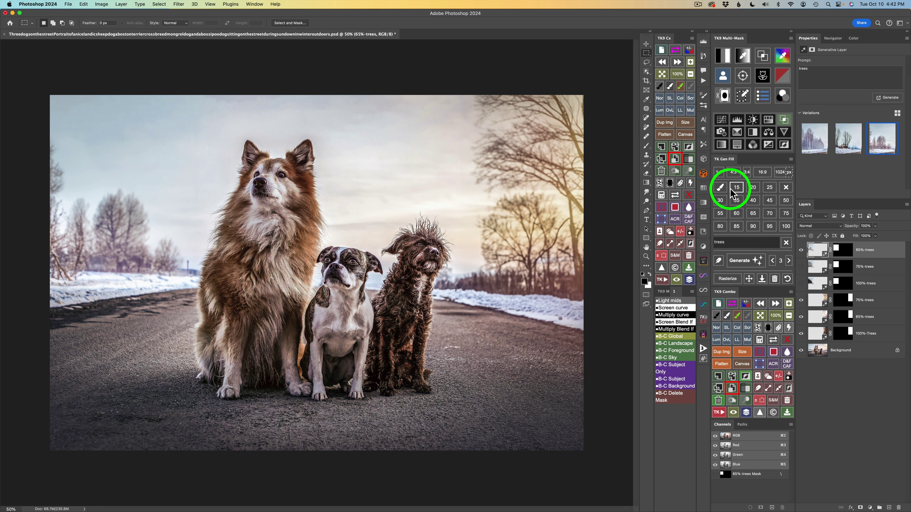
- Set up a brush-painted generative fill at 100% opacity with the prompt "fallen tree branch"
click(721, 187)
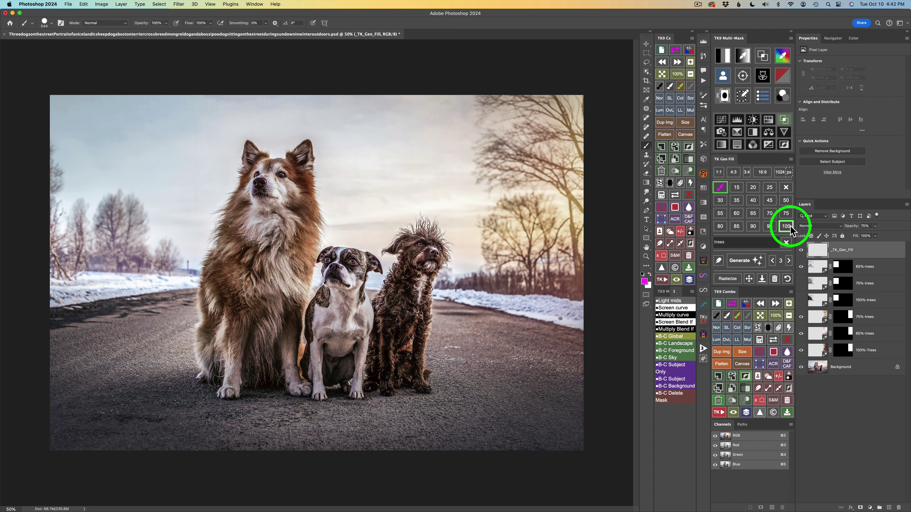
click(721, 213)
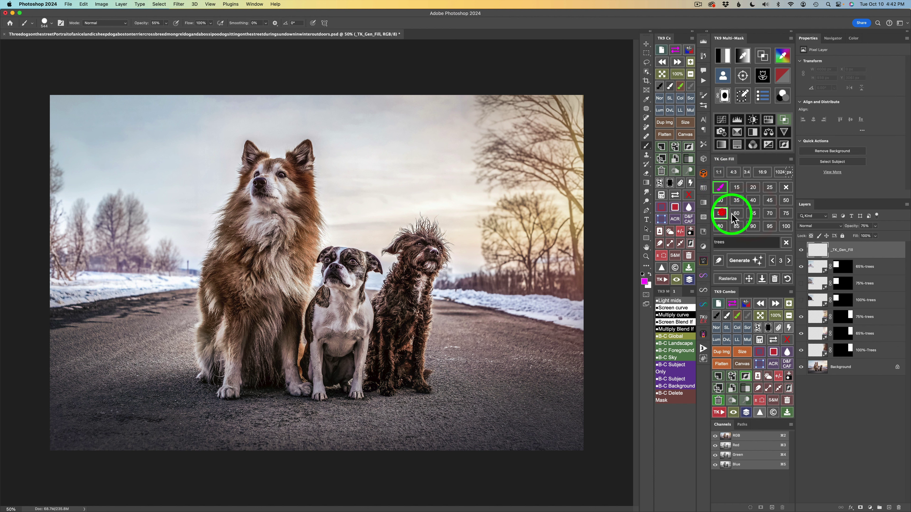
click(786, 226)
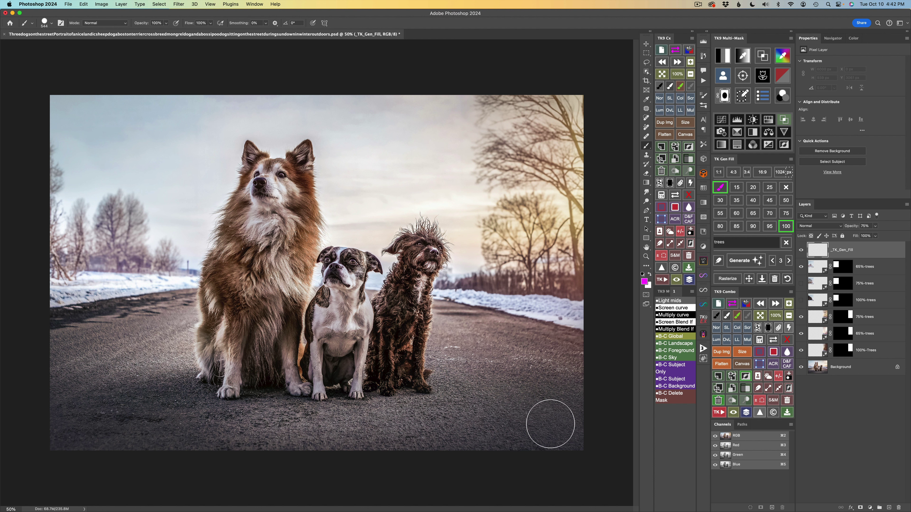
click(732, 305)
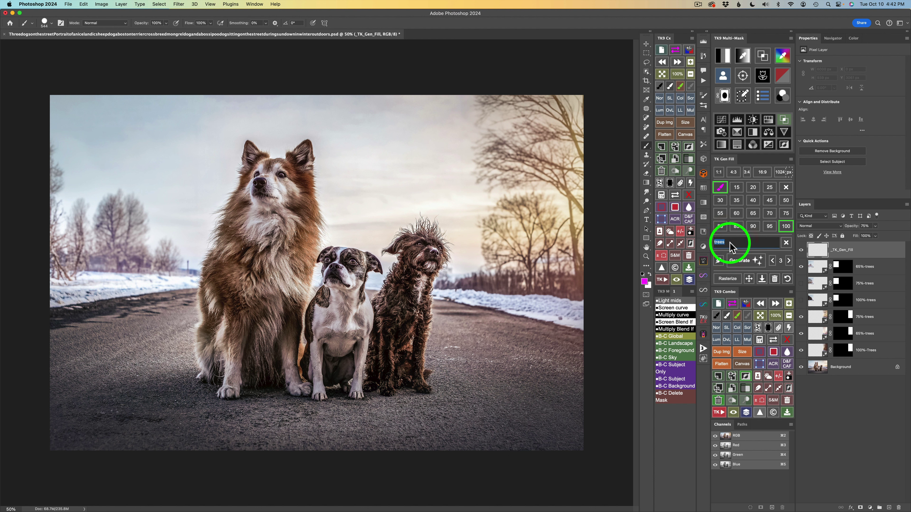
text(fallen)
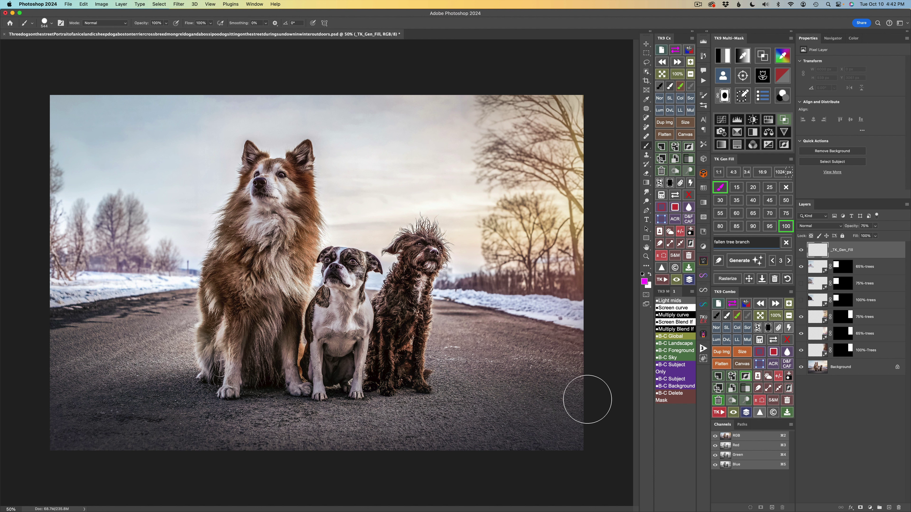
- Paint the fill area across the full width of the foreground road, covering the dogs' paws, and generate the fallen tree branch
click(584, 402)
mouse_move(584, 402)
mouse_down()
mouse_move(306, 411)
mouse_move(86, 396)
mouse_move(56, 398)
mouse_move(52, 409)
mouse_move(62, 439)
mouse_move(151, 437)
mouse_move(123, 430)
mouse_move(113, 430)
mouse_move(485, 433)
mouse_move(599, 422)
mouse_move(578, 446)
mouse_move(470, 449)
mouse_move(595, 449)
mouse_move(487, 448)
mouse_up()
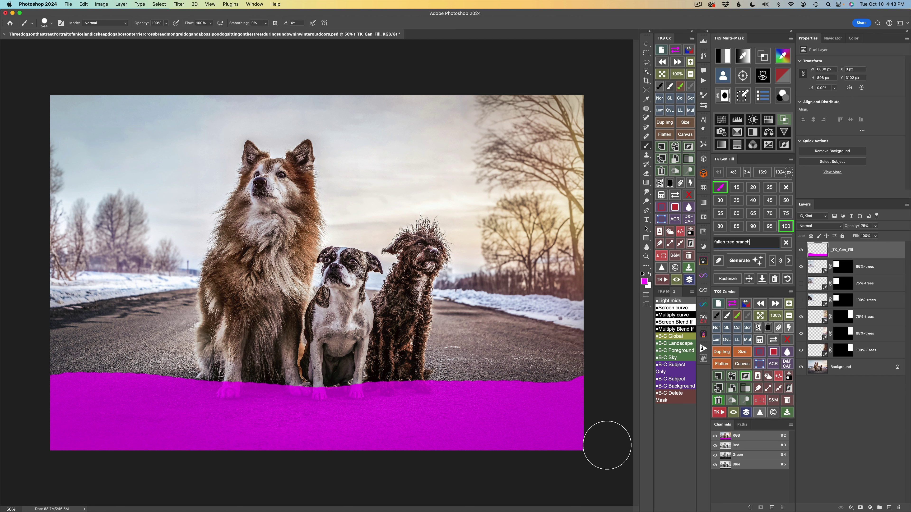
click(752, 260)
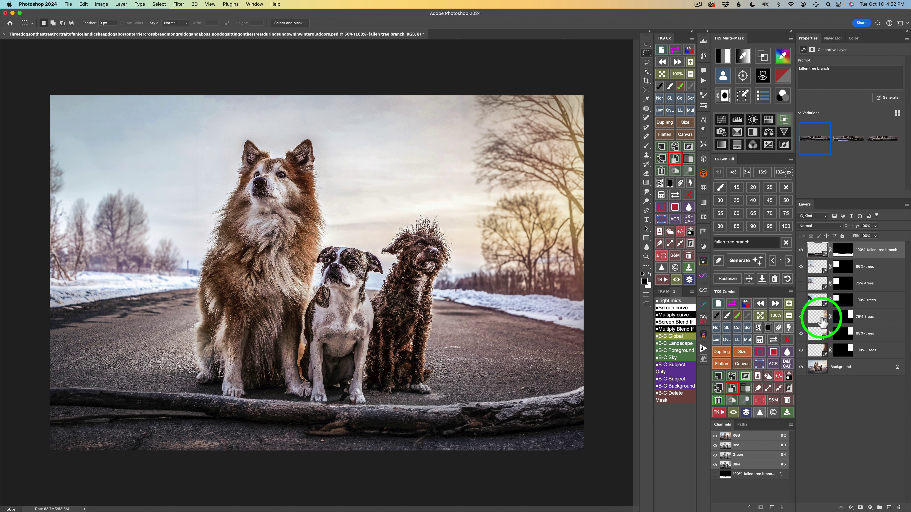
- Review the fallen tree branch fill's second and third variations and return to the first one
click(789, 260)
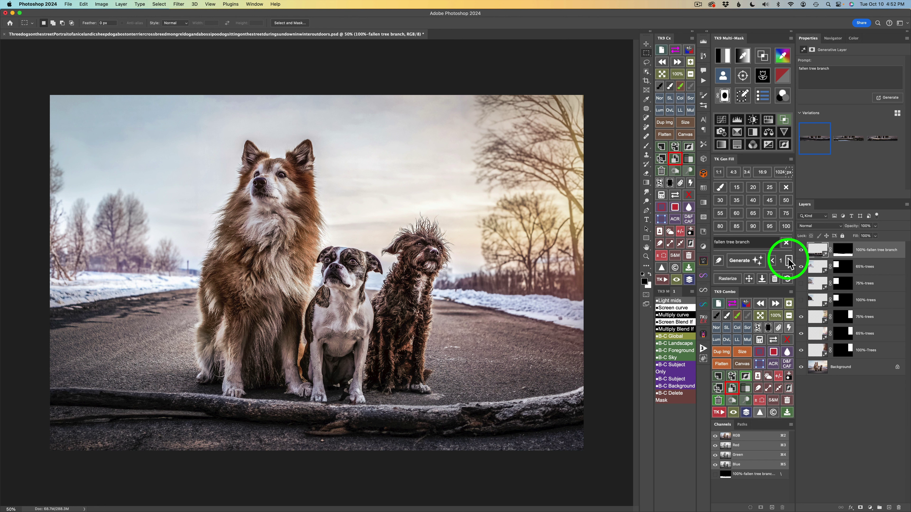
click(789, 260)
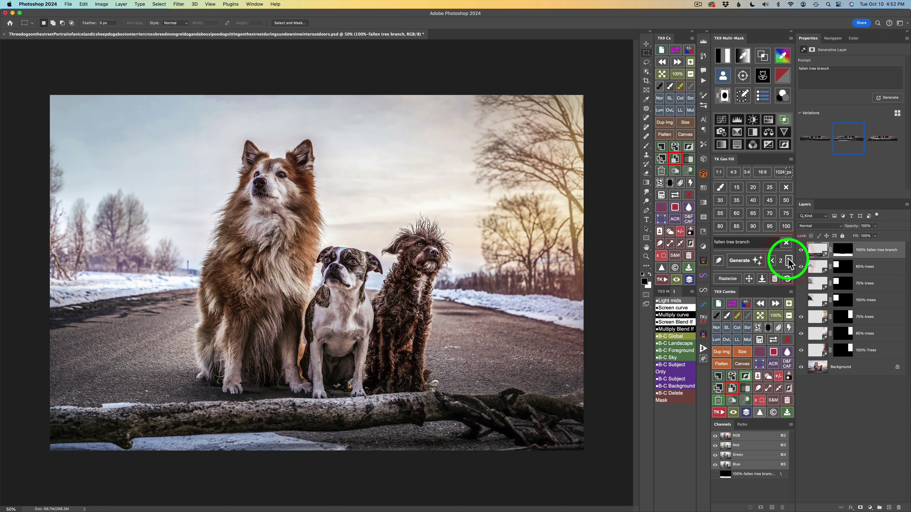
click(788, 259)
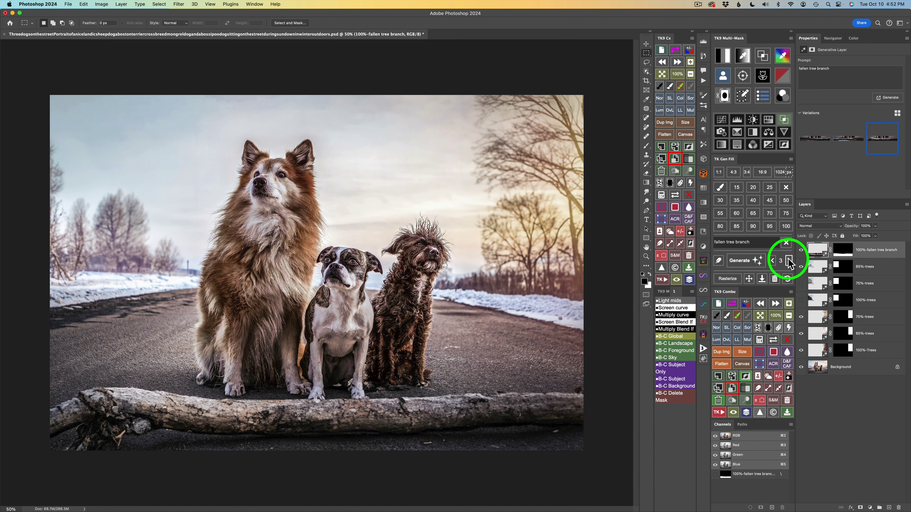
click(788, 259)
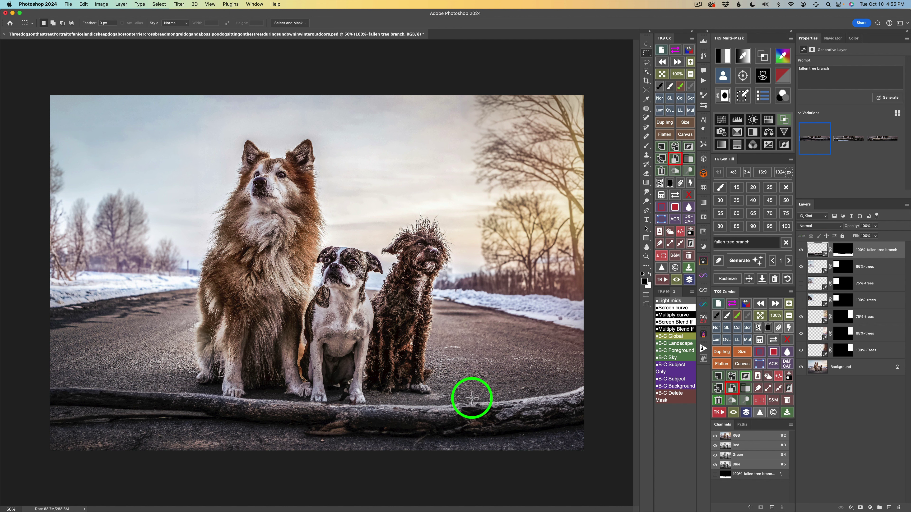
- Rasterize the fallen tree branch layer, the left-side 65% trees layer and the right-side 75% trees layer
click(729, 279)
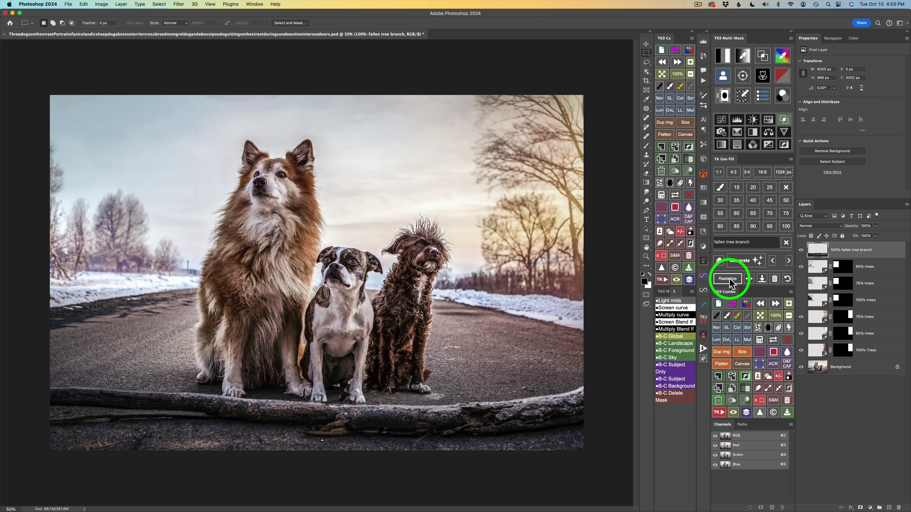
click(818, 270)
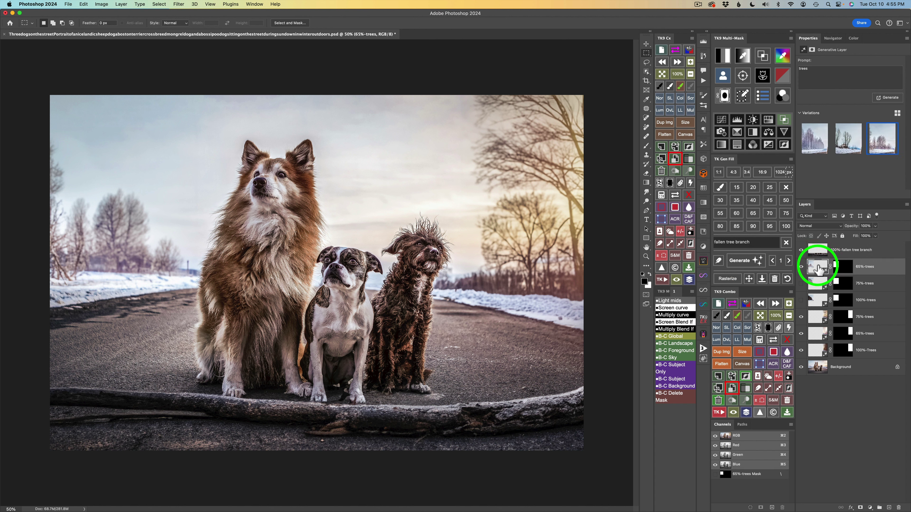
click(729, 279)
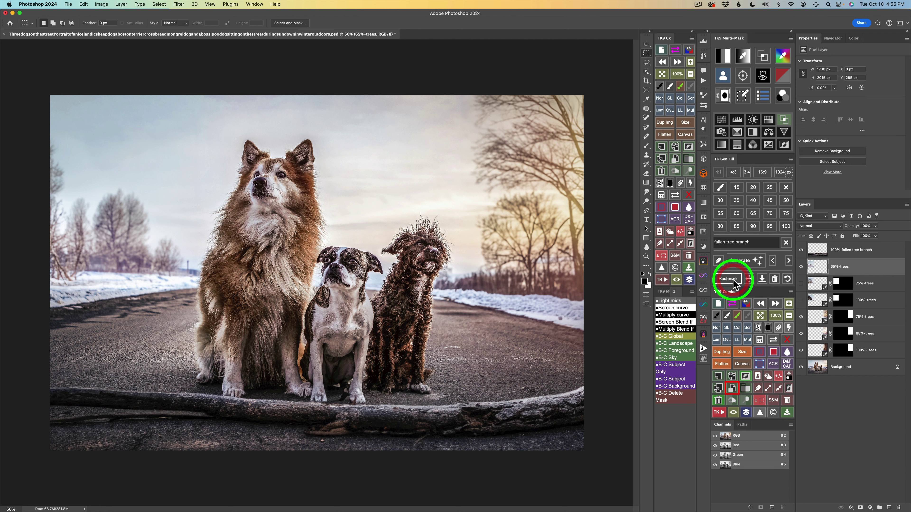
click(818, 317)
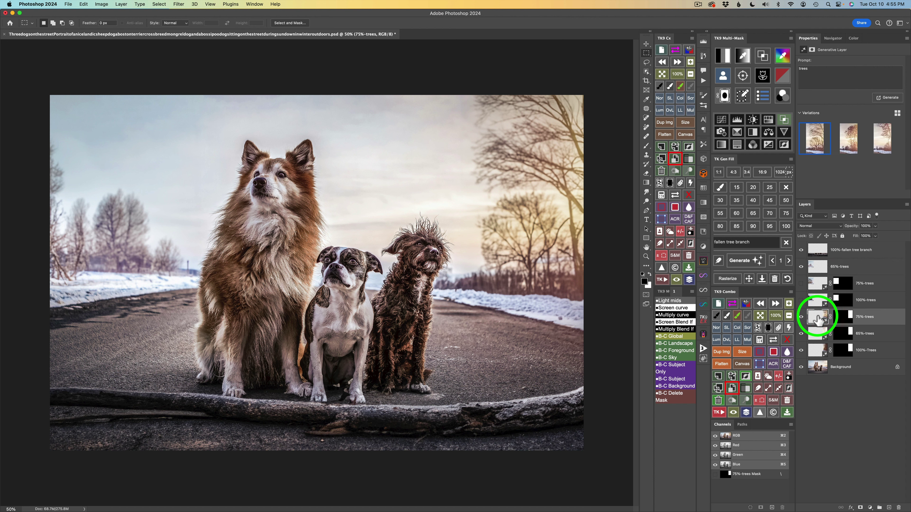
click(731, 279)
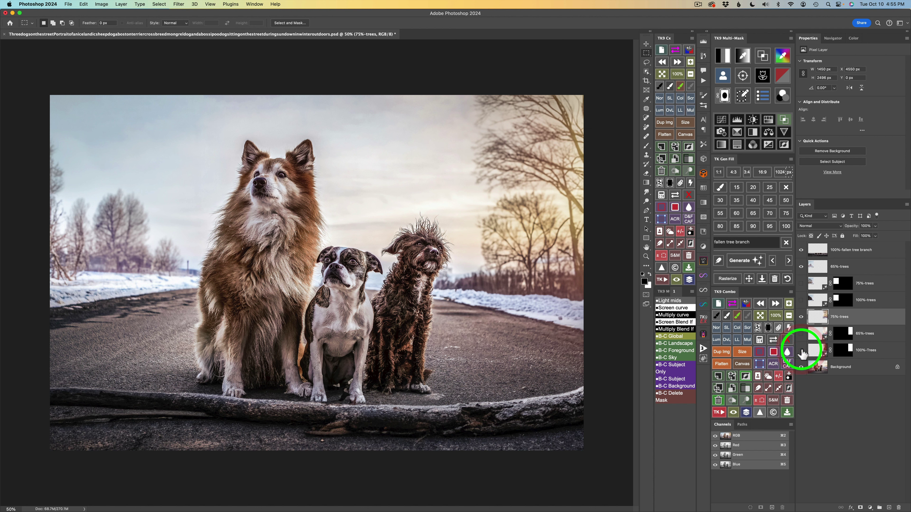
- Delete the unused tree fills: the left-side 75% and 100% layers and the right-side 65% and 100% layers
click(815, 286)
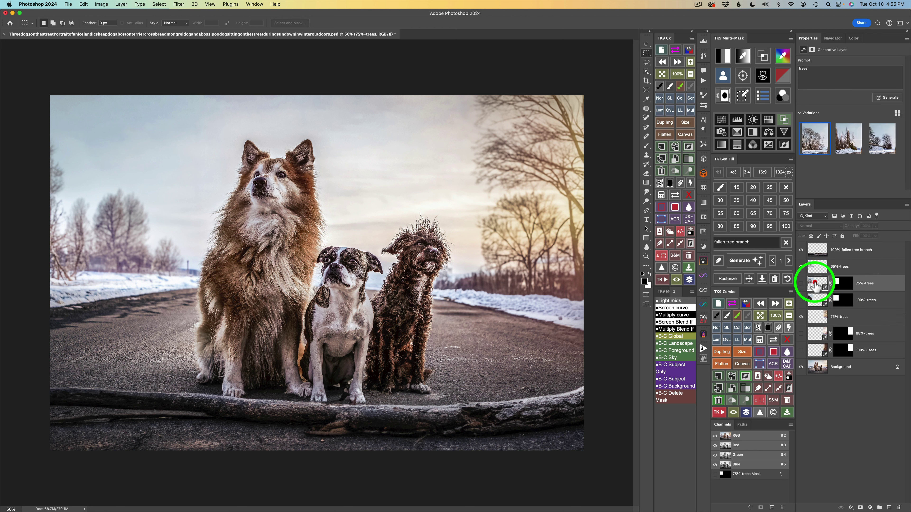
click(776, 281)
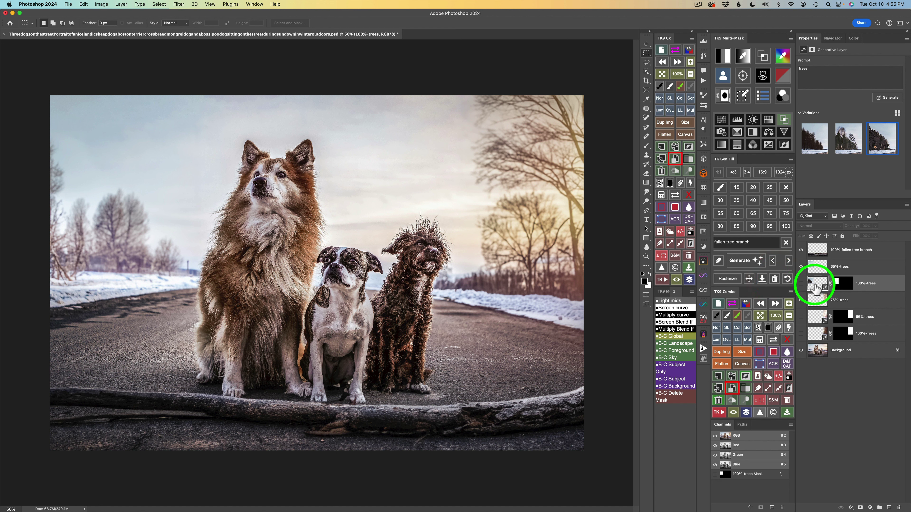
click(777, 281)
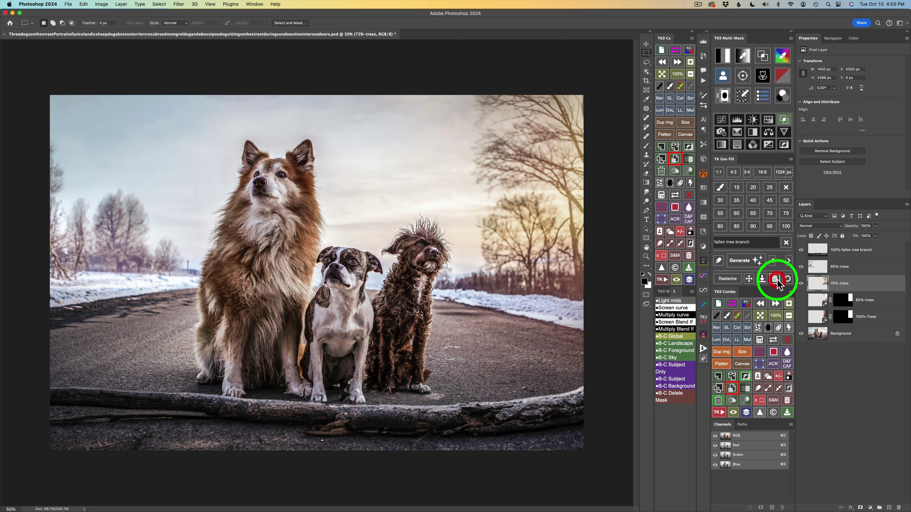
click(816, 303)
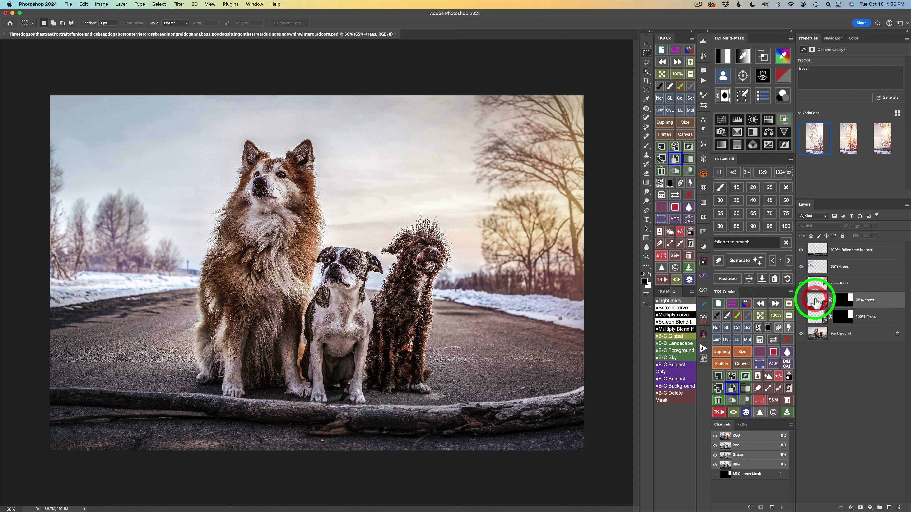
click(775, 280)
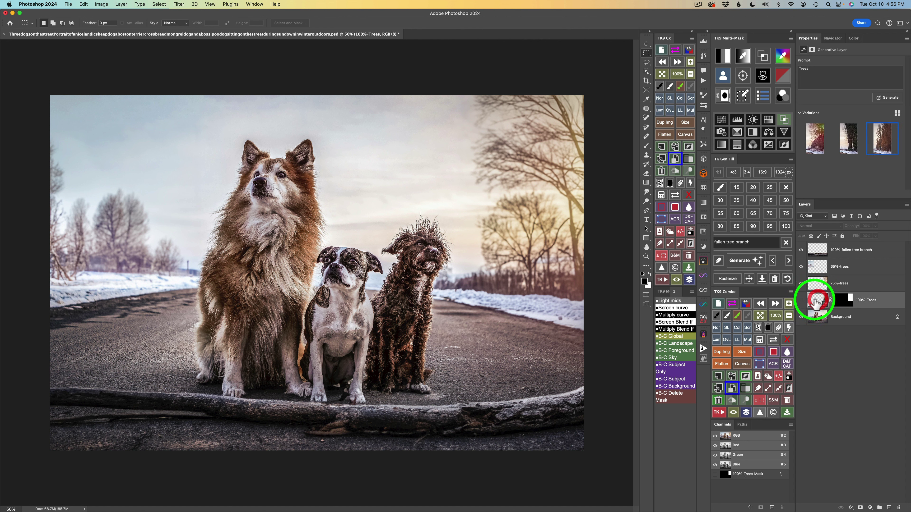
click(774, 280)
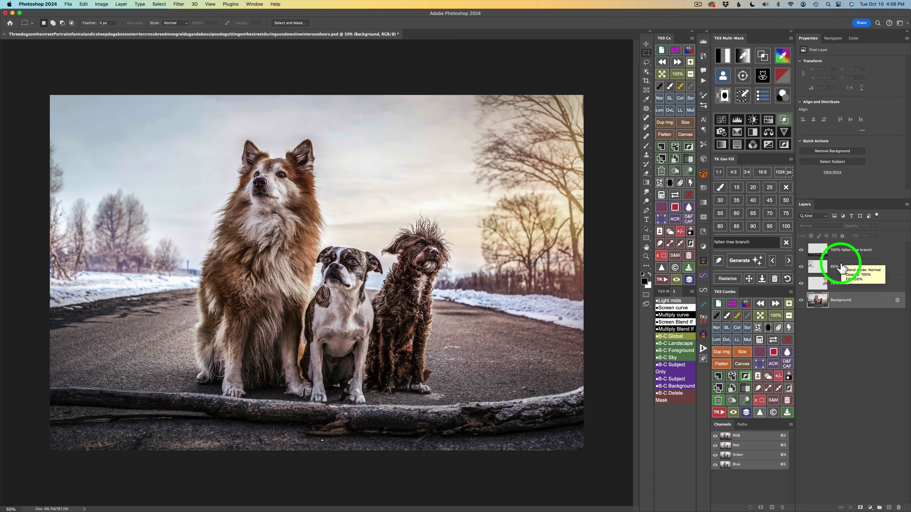
- Compare the original photo with the edited version by toggling all layers above the Background off and on twice
click(746, 413)
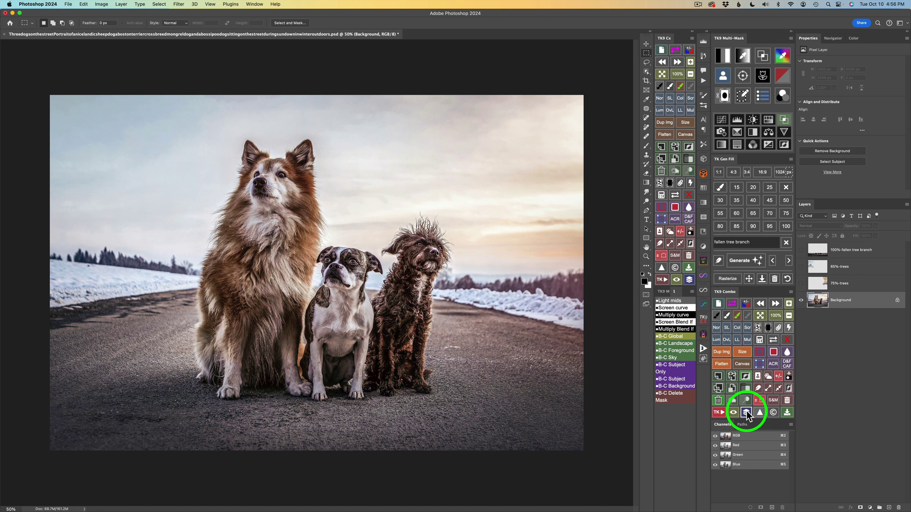
click(746, 413)
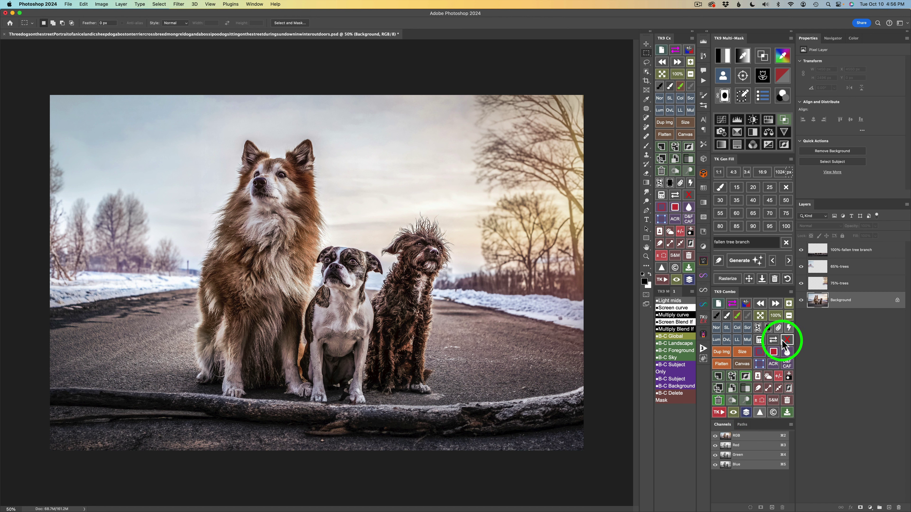
alt+click(801, 301)
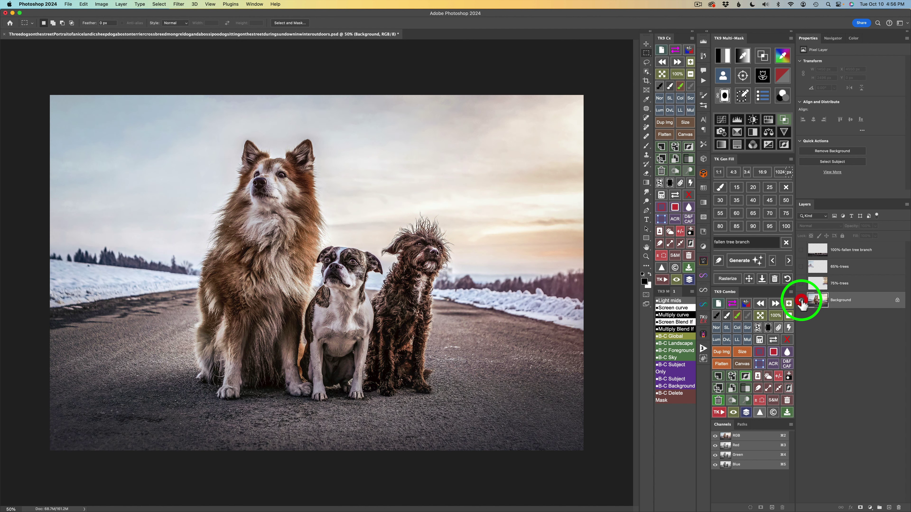
alt+click(801, 301)
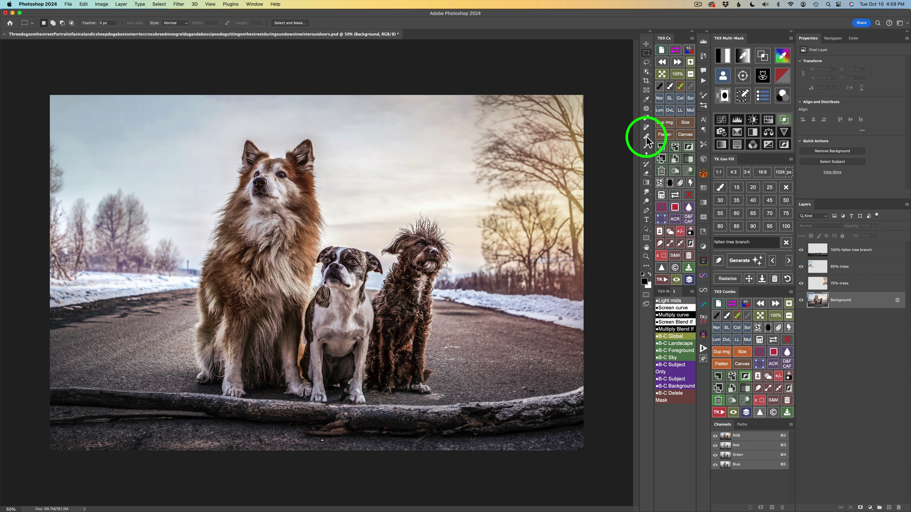
- Set the generative fill prompt to "flock of birds" and select the fallen tree branch layer
triple_click(738, 244)
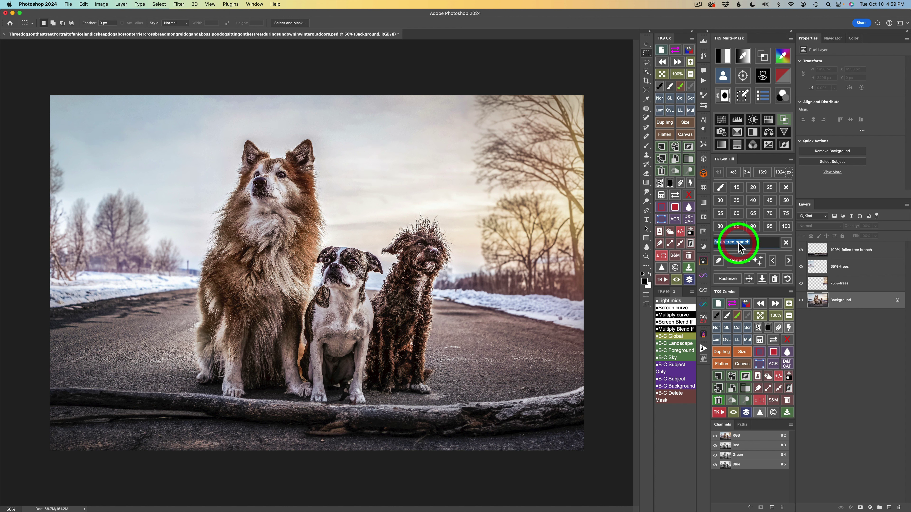
text(f)
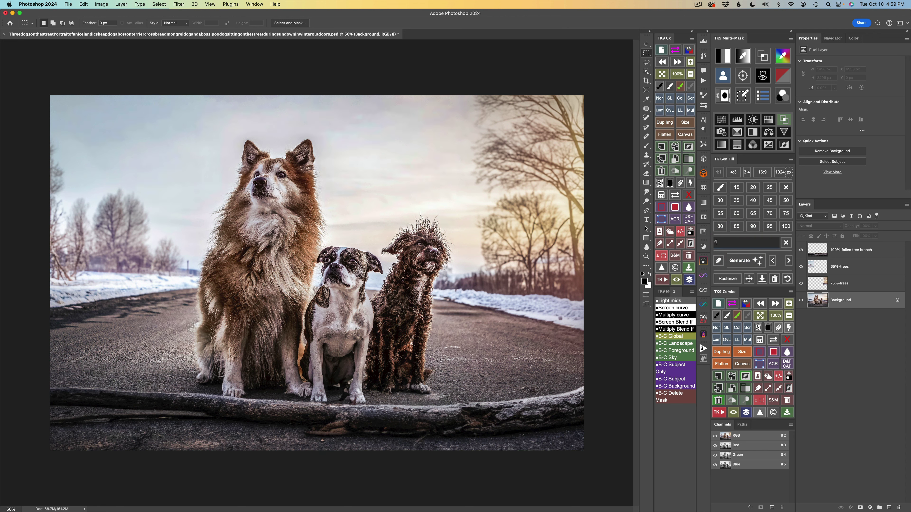
text(lock of birds)
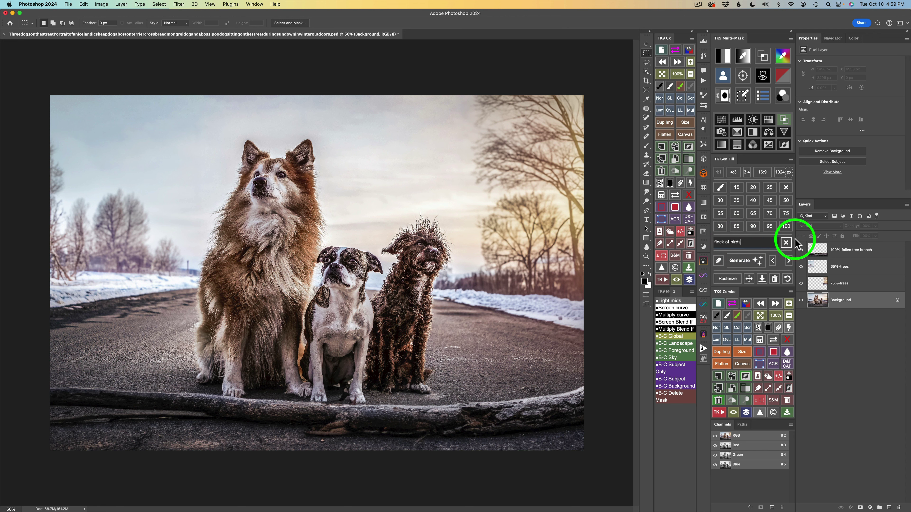
click(818, 251)
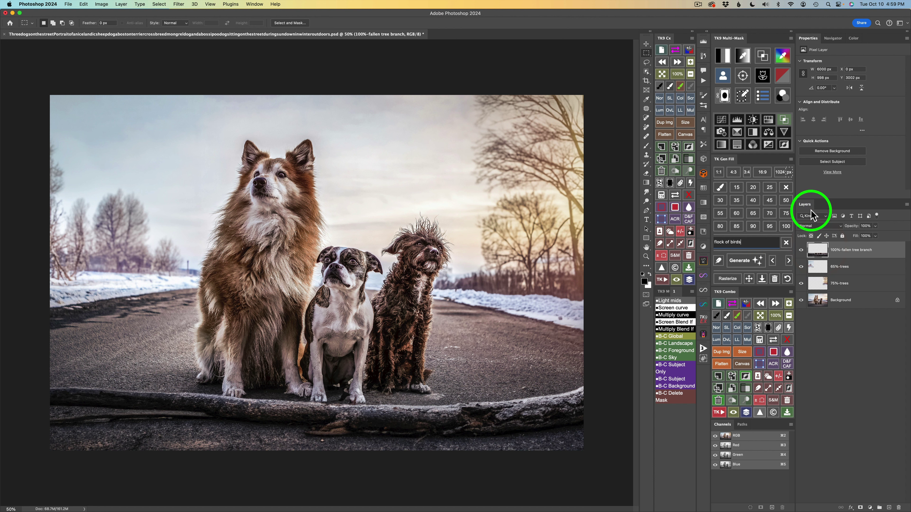
- Paint a 100% opacity fill area about 1200 by 565 px in the sky above the dark curly dog and generate the birds
click(722, 187)
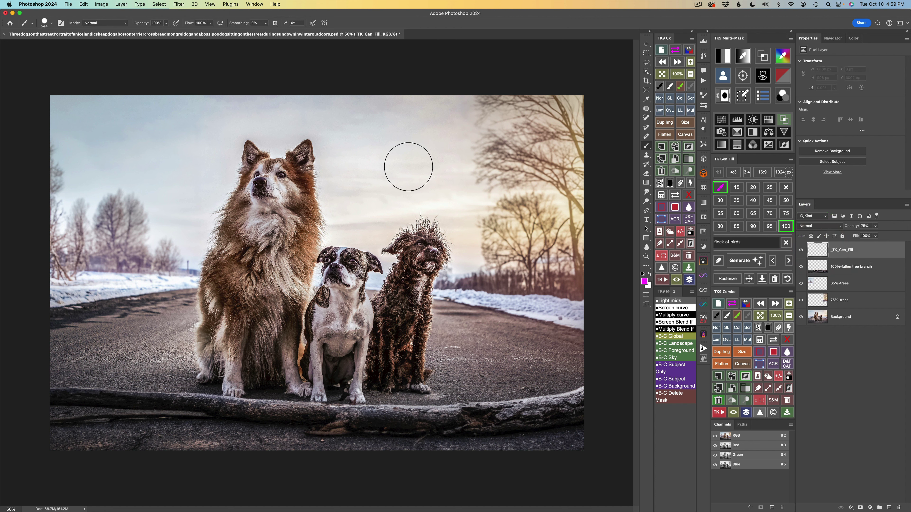
key(bracketleft)
key(bracketleft)
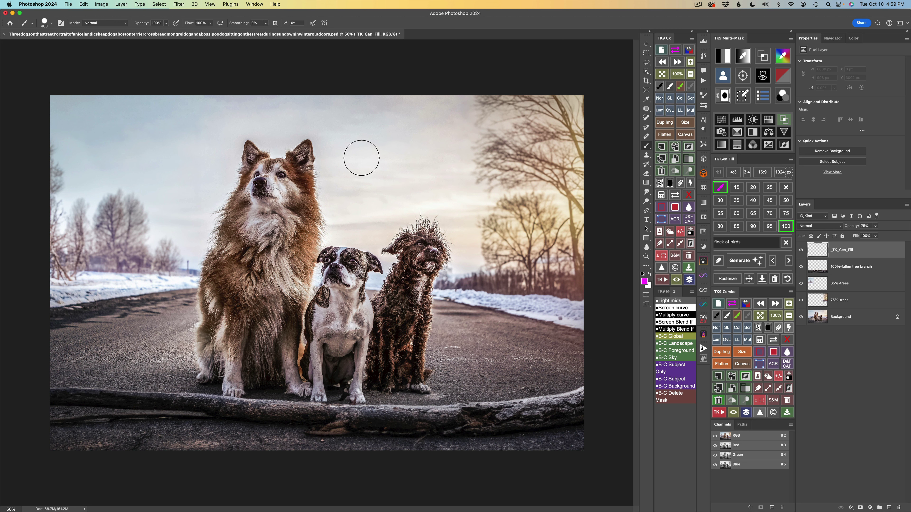
mouse_move(360, 157)
mouse_down()
mouse_move(426, 163)
mouse_move(358, 162)
mouse_move(432, 173)
mouse_up()
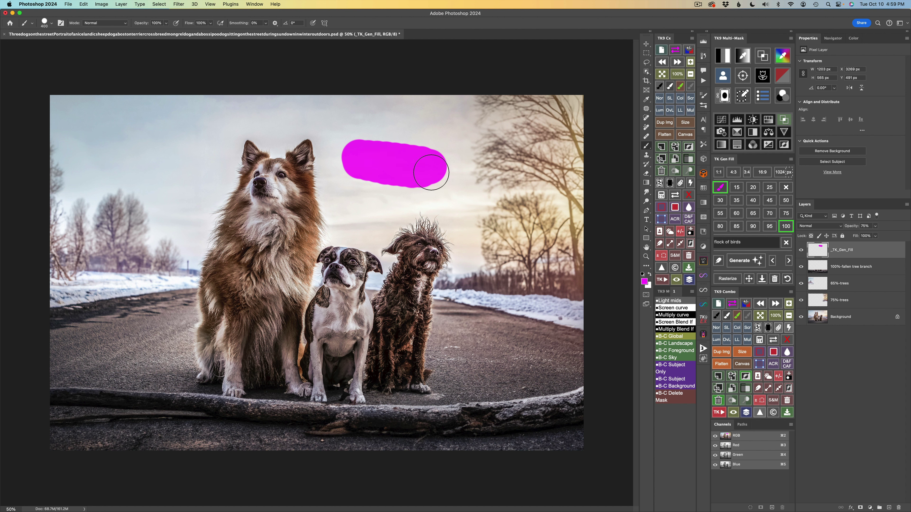
click(746, 262)
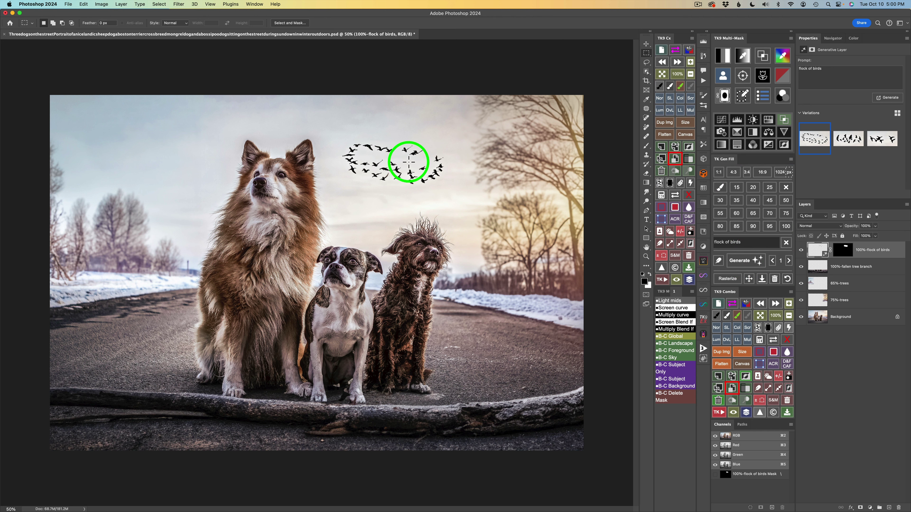
- Review the second and third variations of the 100% flock of birds fill and delete its layer
click(789, 262)
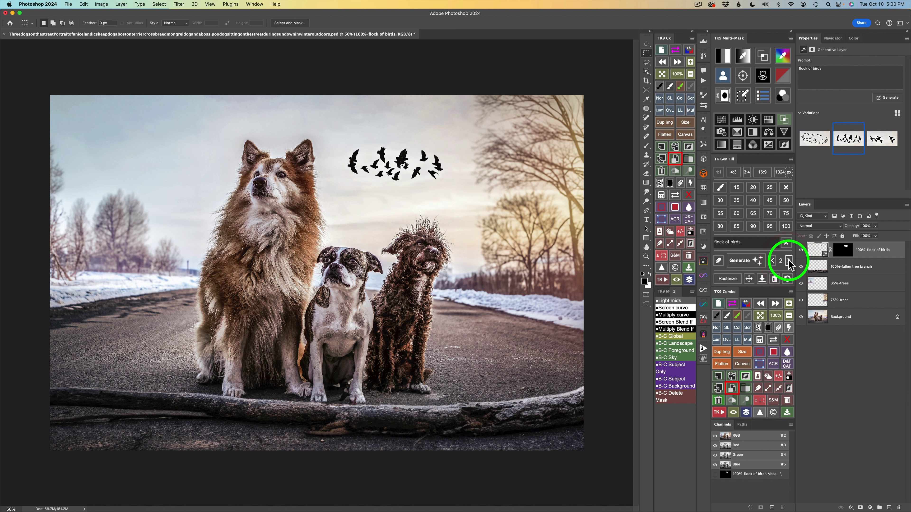
click(789, 261)
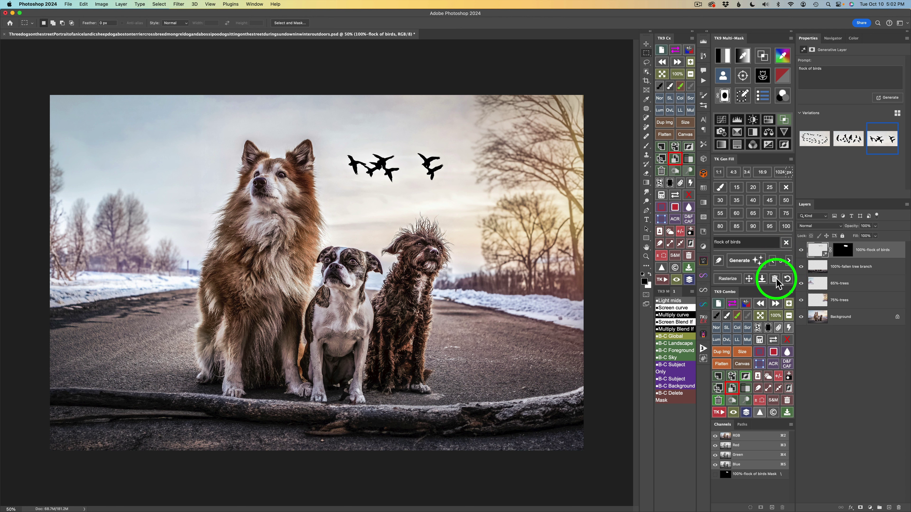
click(775, 280)
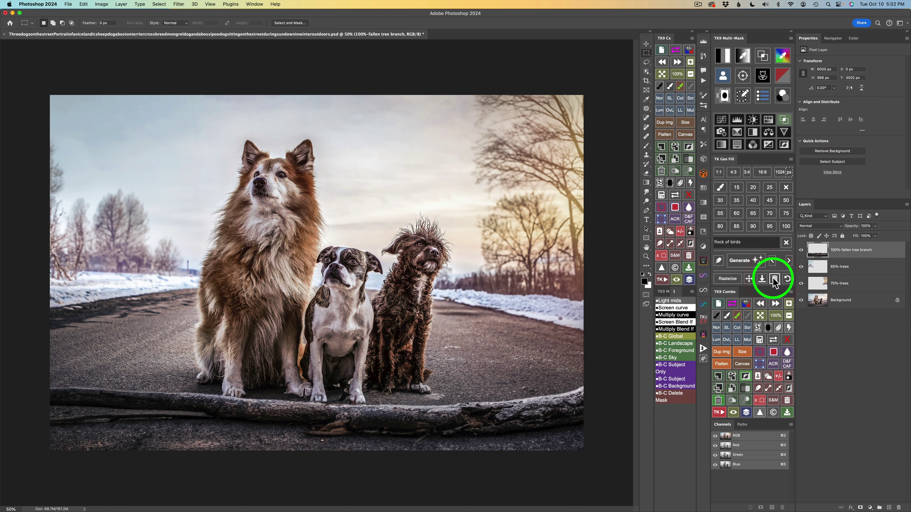
- Paint a 50% opacity fill area about 1200 by 580 px in the sky above the dark curly dog and generate the flock of birds
click(720, 187)
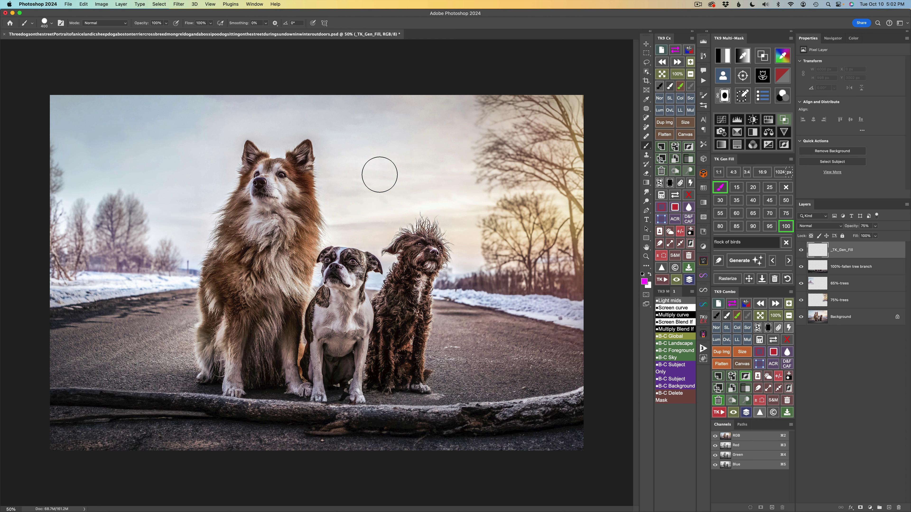
click(737, 201)
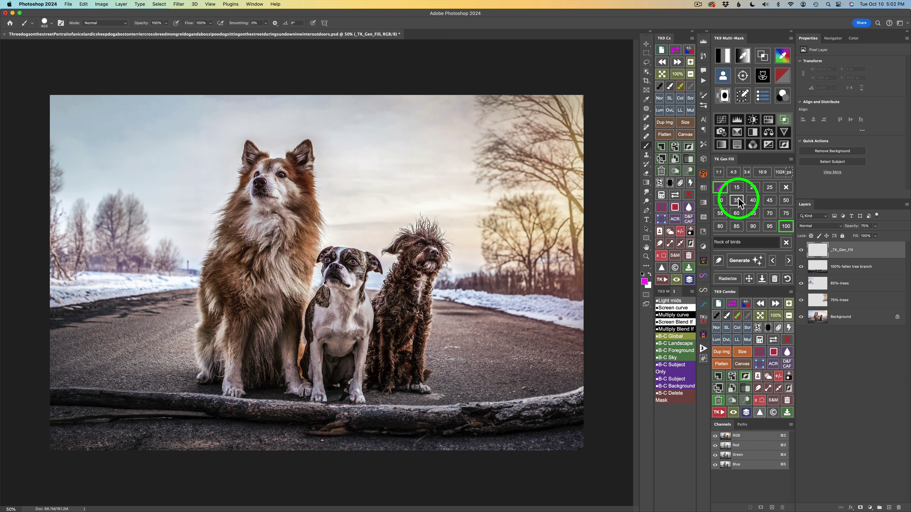
click(777, 201)
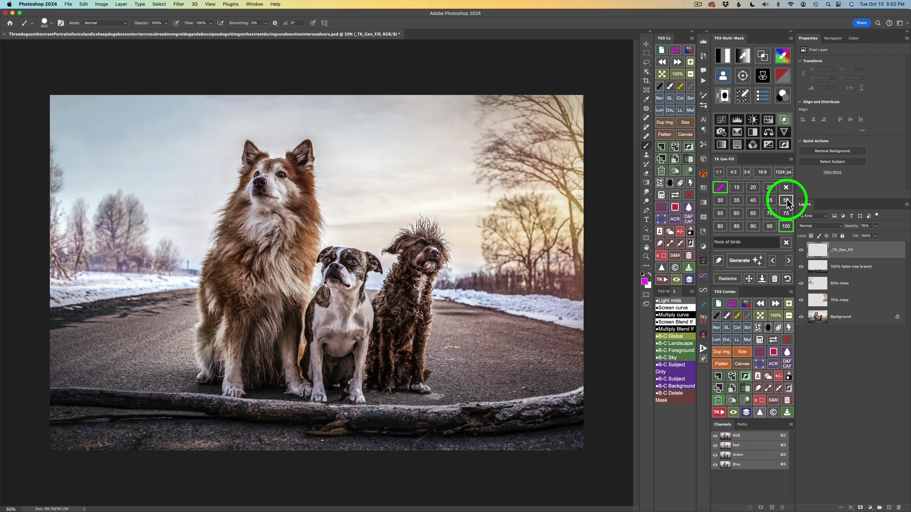
click(786, 200)
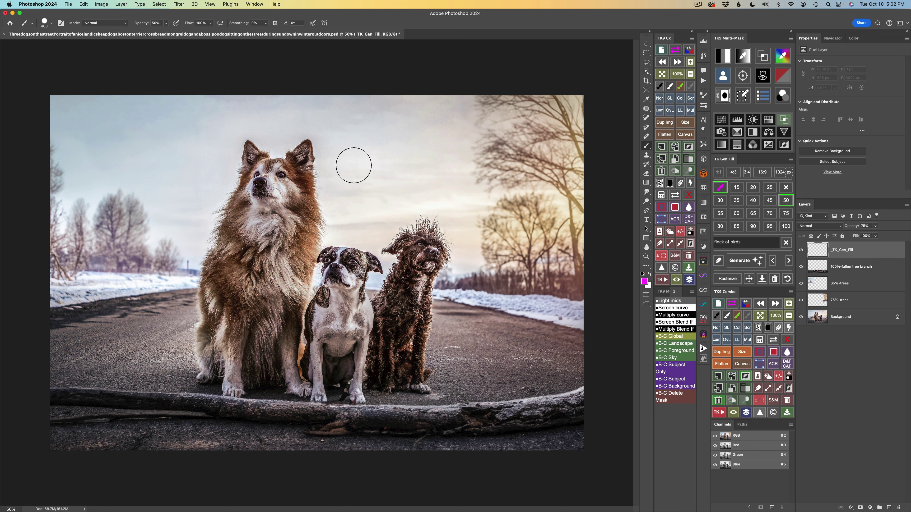
drag(354, 165, 423, 181)
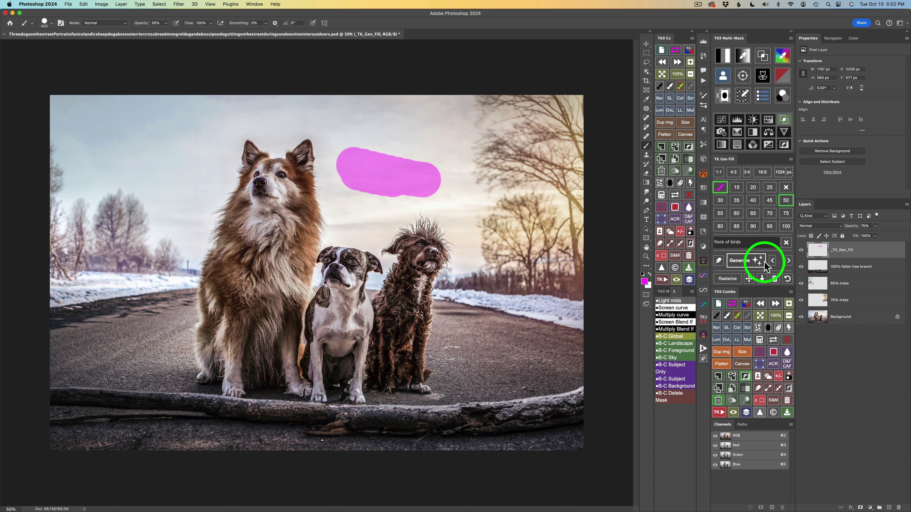
click(752, 262)
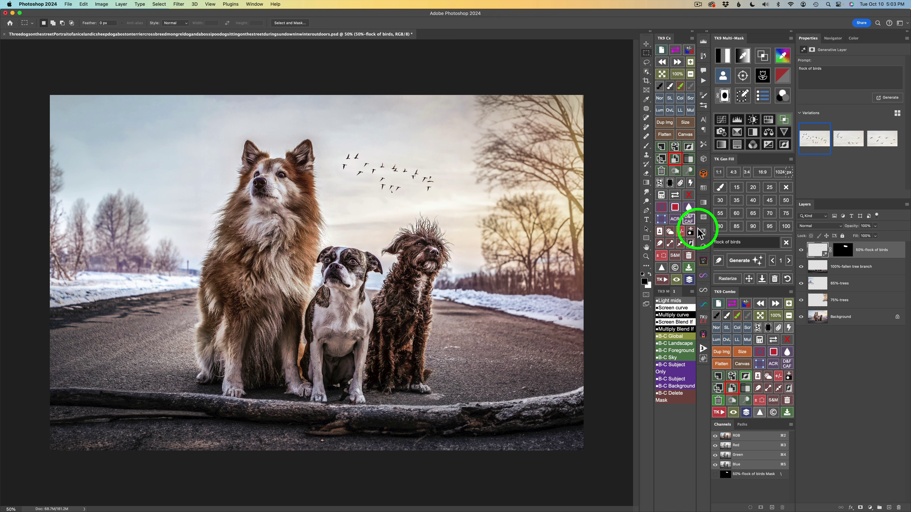
- Step through the 50% flock of birds fill to its third variation and hide the layer
click(788, 260)
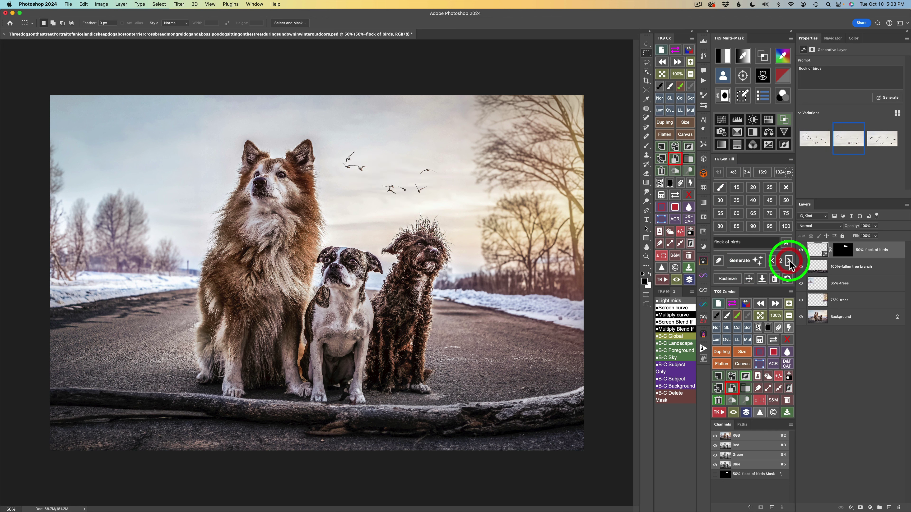
click(789, 261)
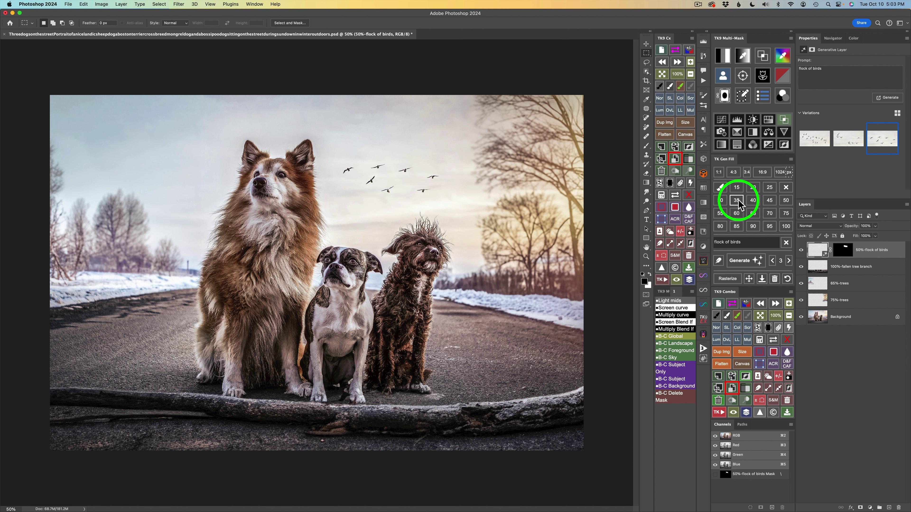
click(801, 250)
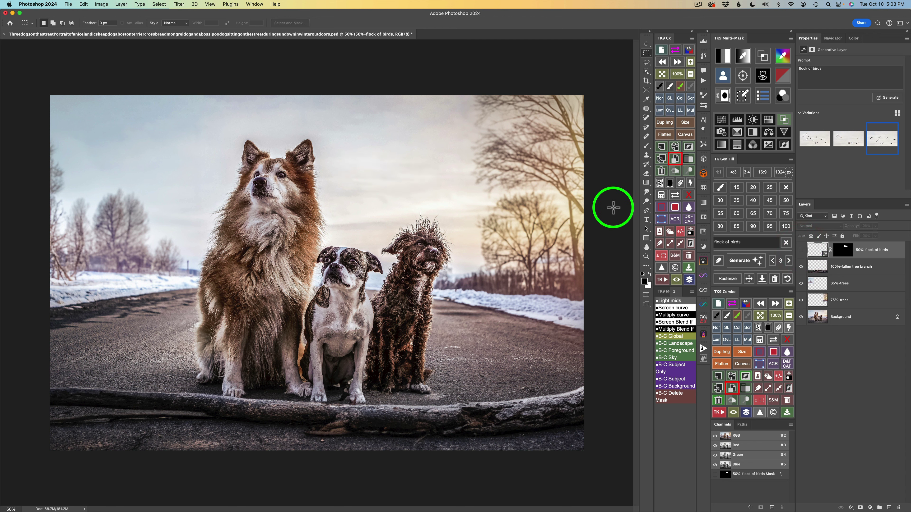
- Paint a 35% opacity fill area about 1170 by 545 px in the sky above the dark curly dog and generate the flock of birds
click(720, 187)
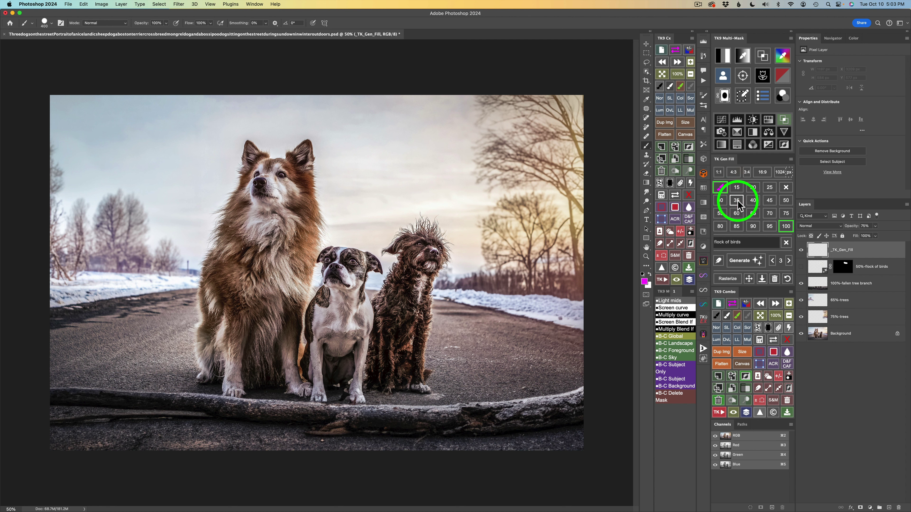
click(736, 200)
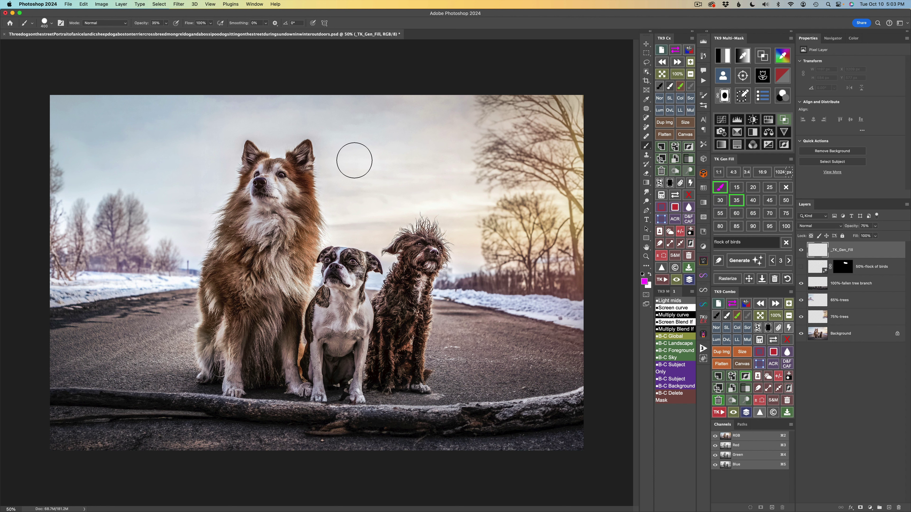
drag(354, 160, 422, 172)
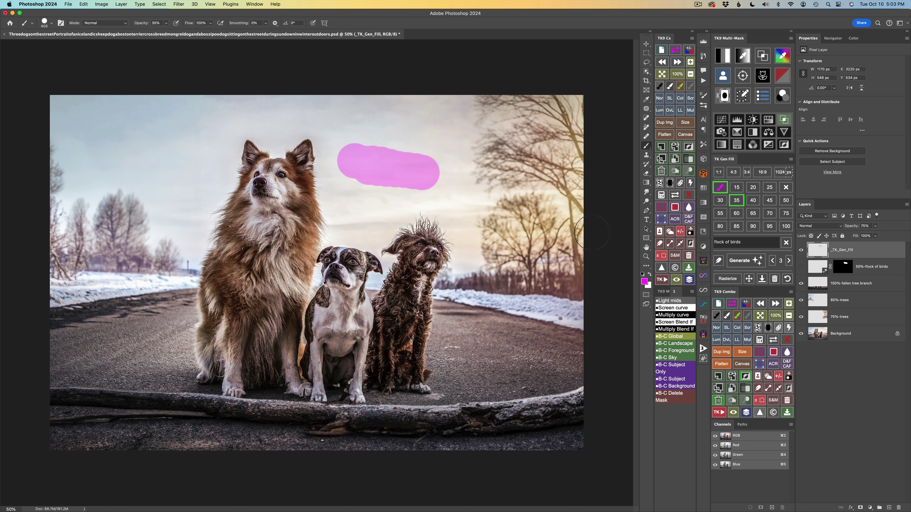
click(753, 259)
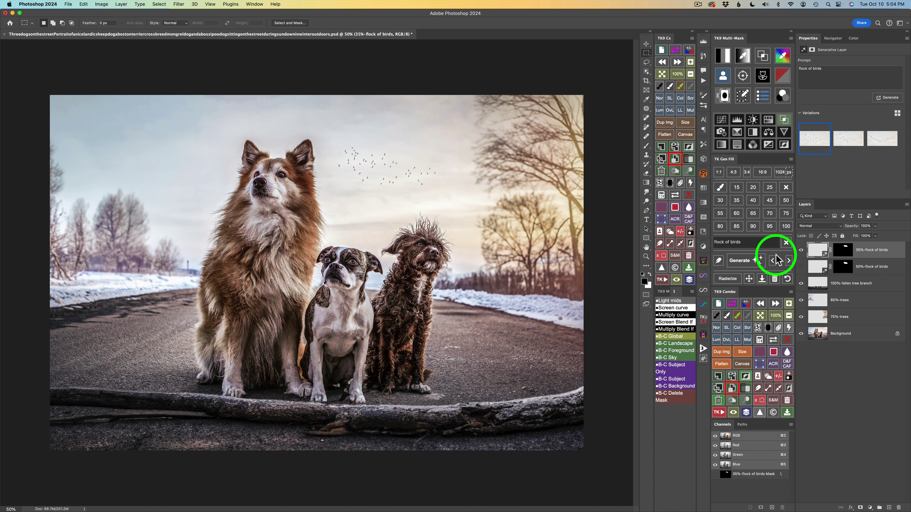
- Cycle the 35% flock of birds fill through its variations back to the first and move the birds to the sky left of the tallest dog
click(789, 262)
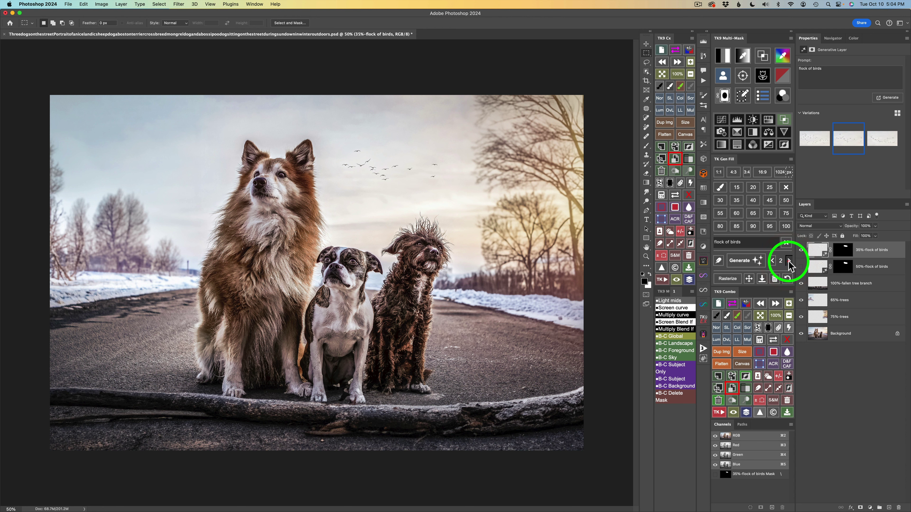
click(789, 262)
click(789, 262)
click(749, 280)
drag(370, 157, 128, 149)
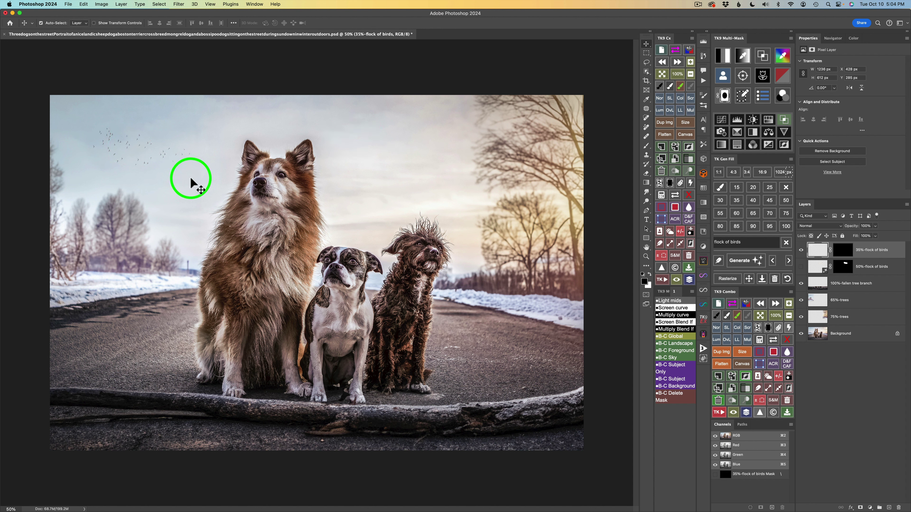